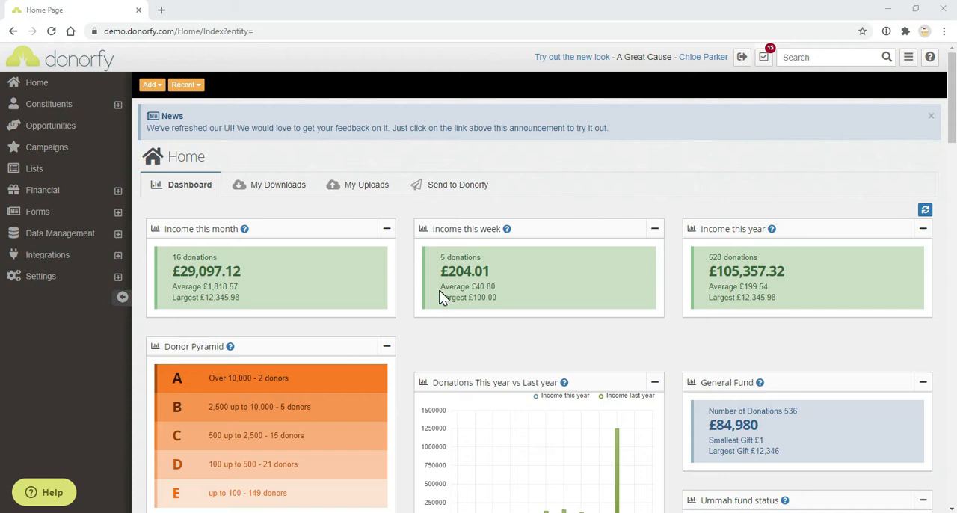
Switch to the new look and open a recently viewed constituent's profile
click(565, 59)
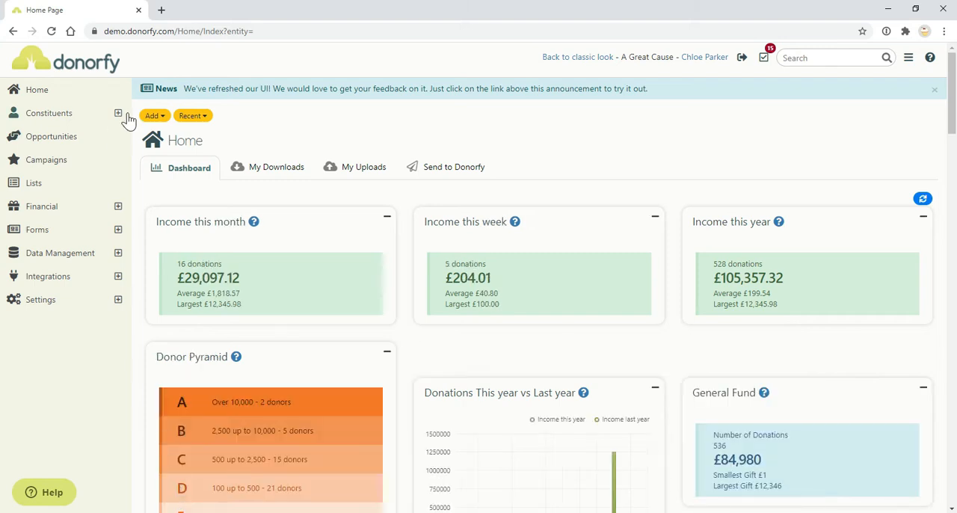
click(180, 118)
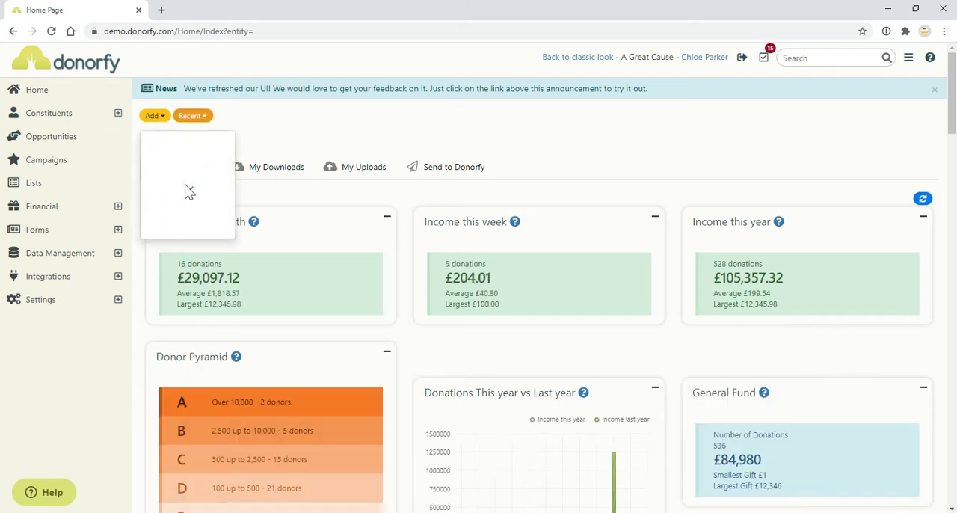
click(191, 192)
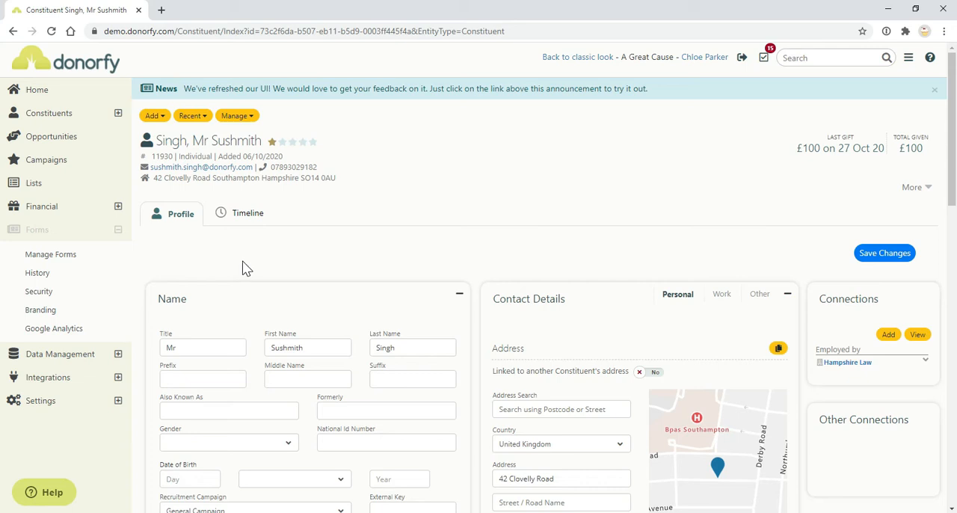
Look over the list of forms, and examine the colours, fonts and form style in the forms branding settings
click(103, 260)
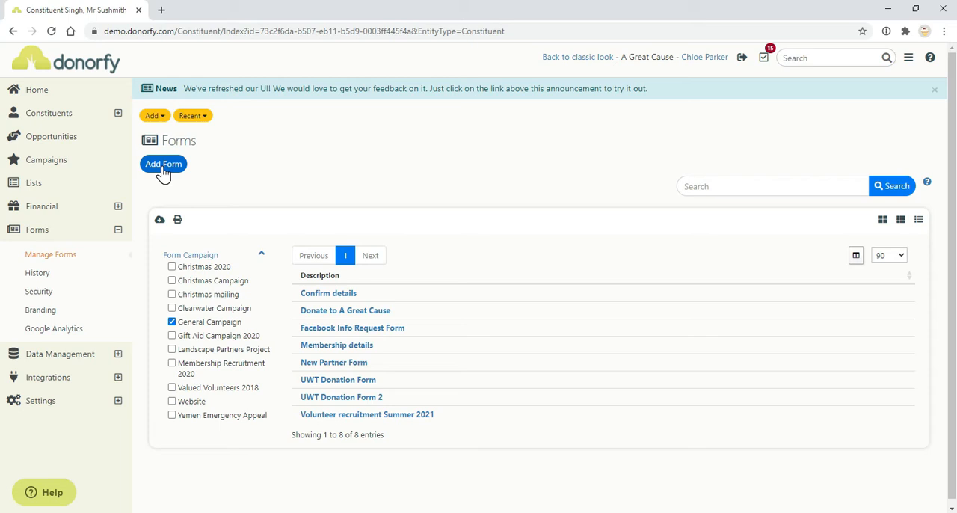
click(69, 312)
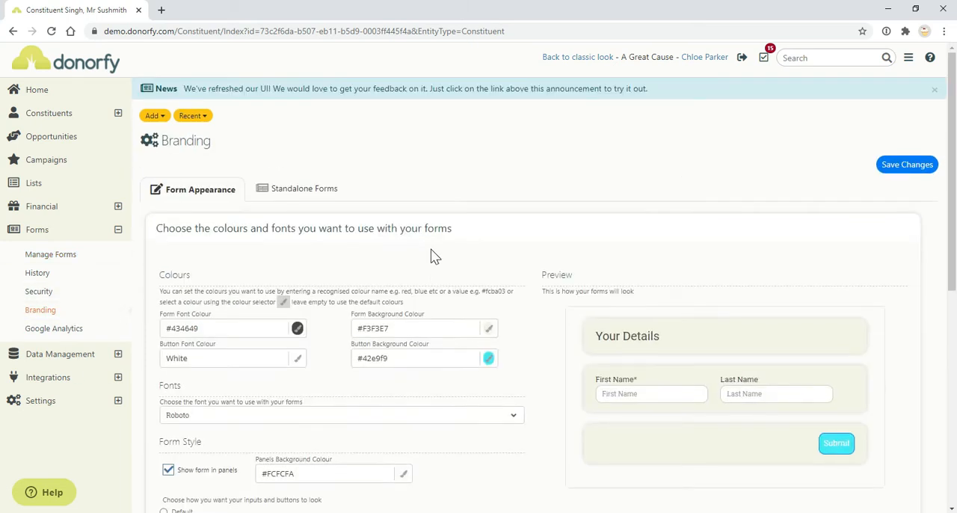
scroll(536, 291, down, 1)
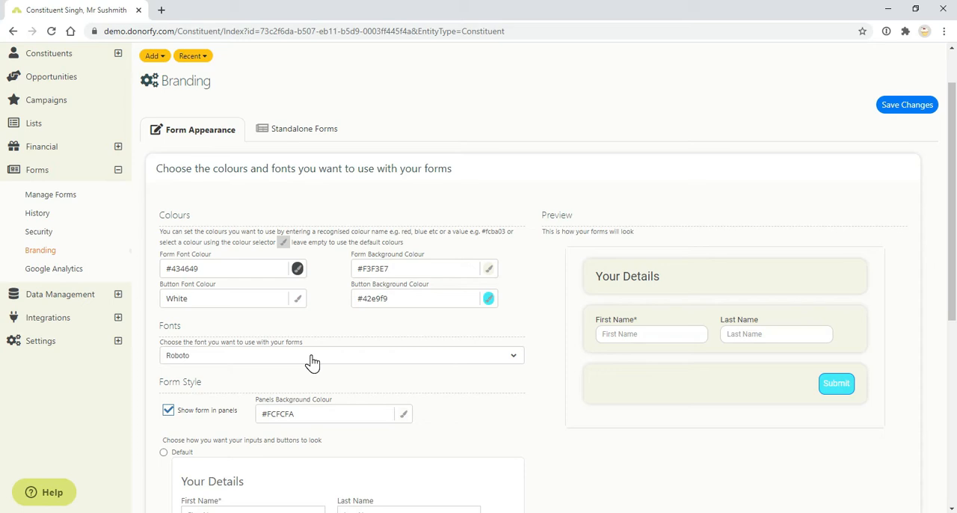
scroll(312, 362, down, 2)
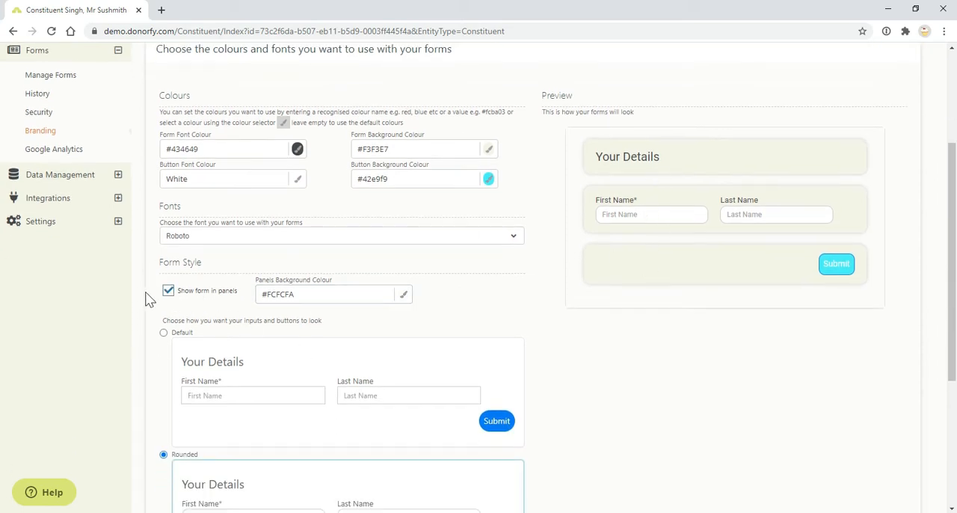
Turn off showing the form in panels, and examine the preview and the Default, Rounded and Underlines styles
click(168, 290)
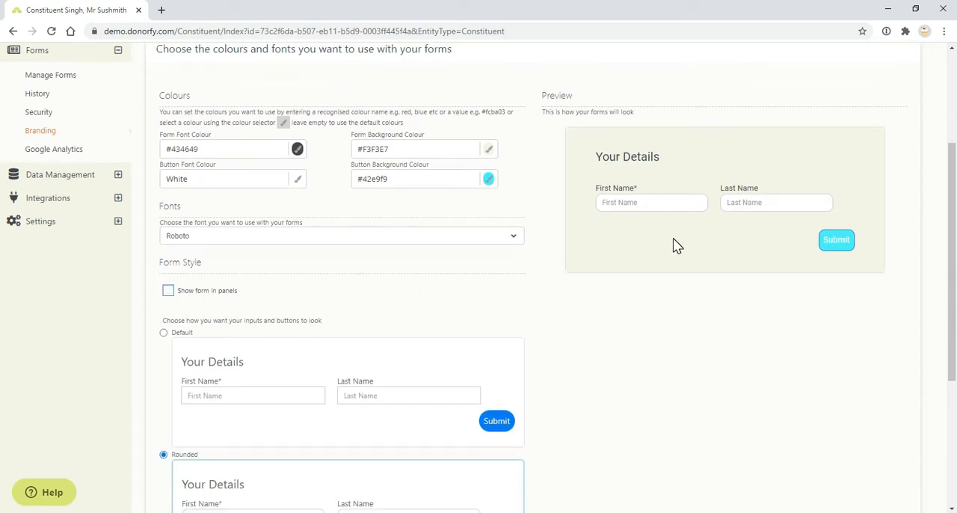
scroll(656, 441, up, 1)
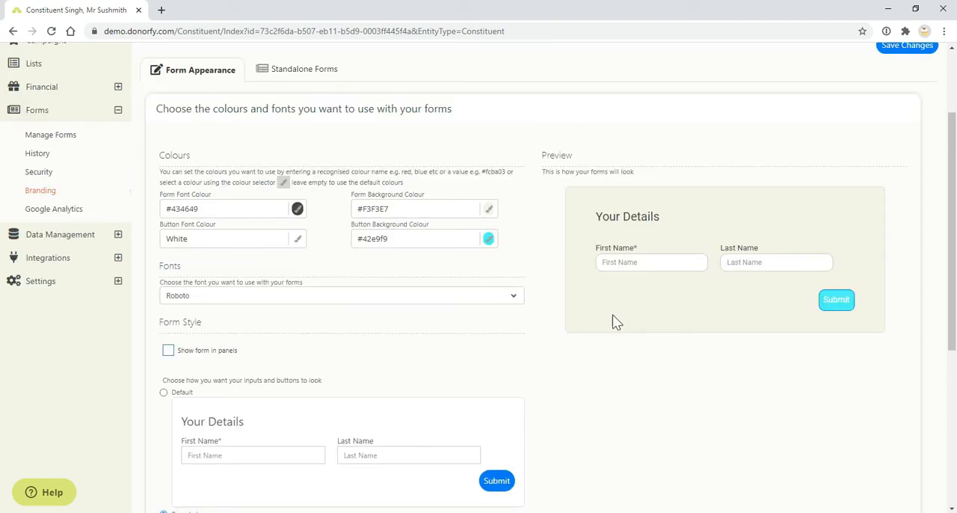
scroll(188, 406, down, 1)
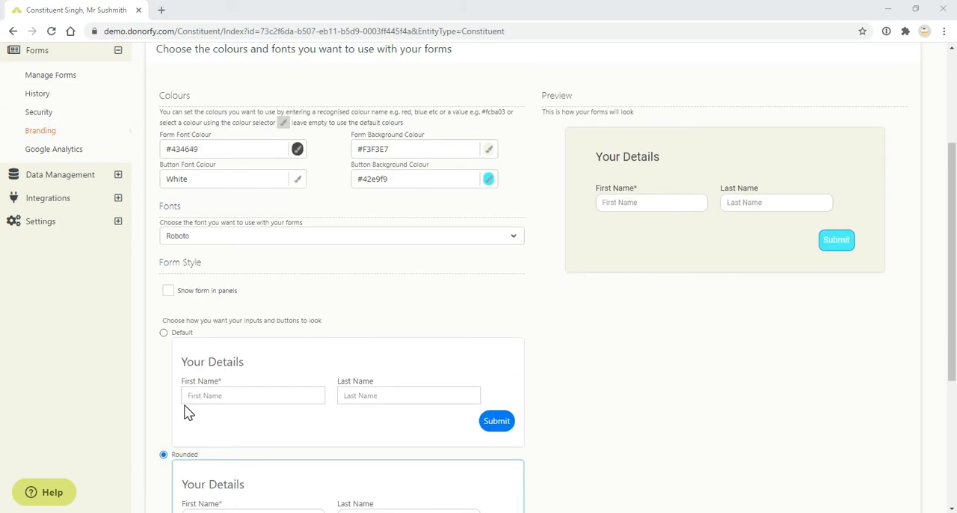
scroll(187, 406, down, 3)
scroll(224, 370, down, 1)
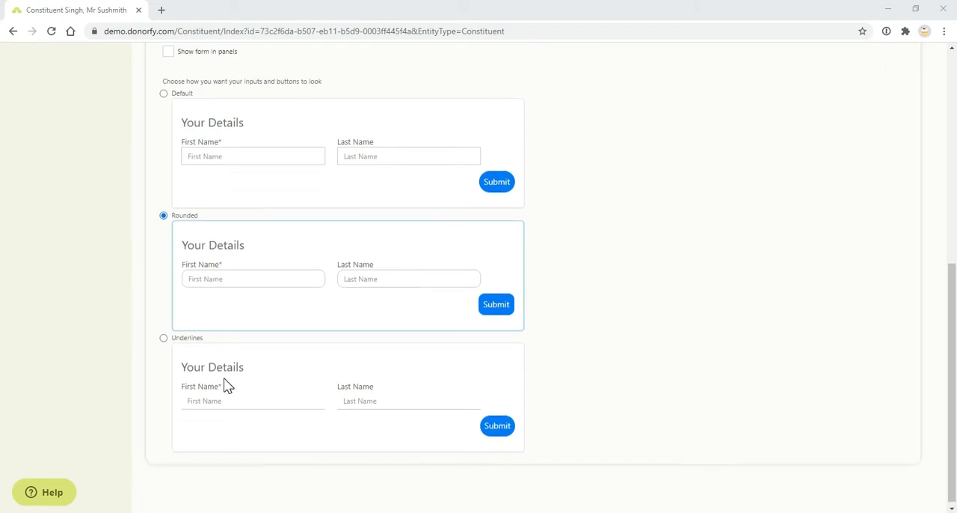
scroll(239, 366, up, 1)
scroll(299, 328, up, 1)
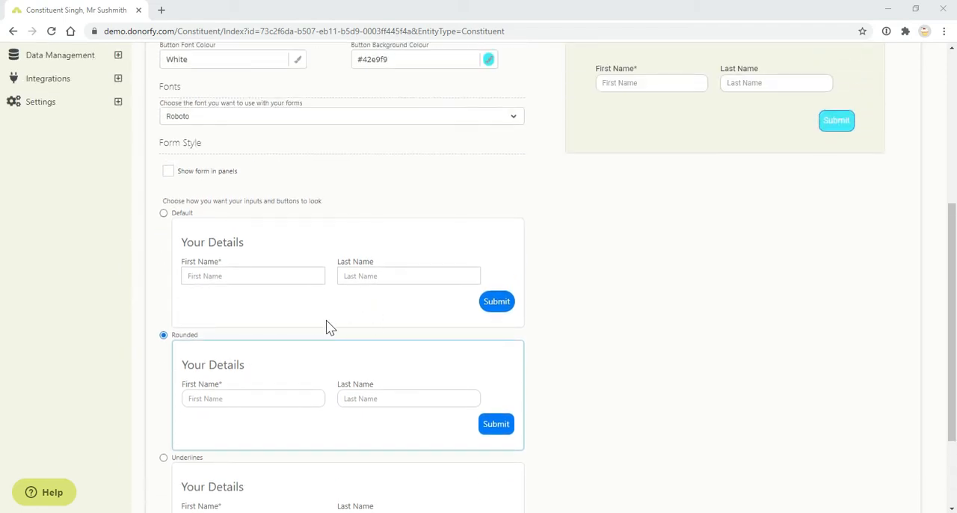
scroll(327, 324, up, 1)
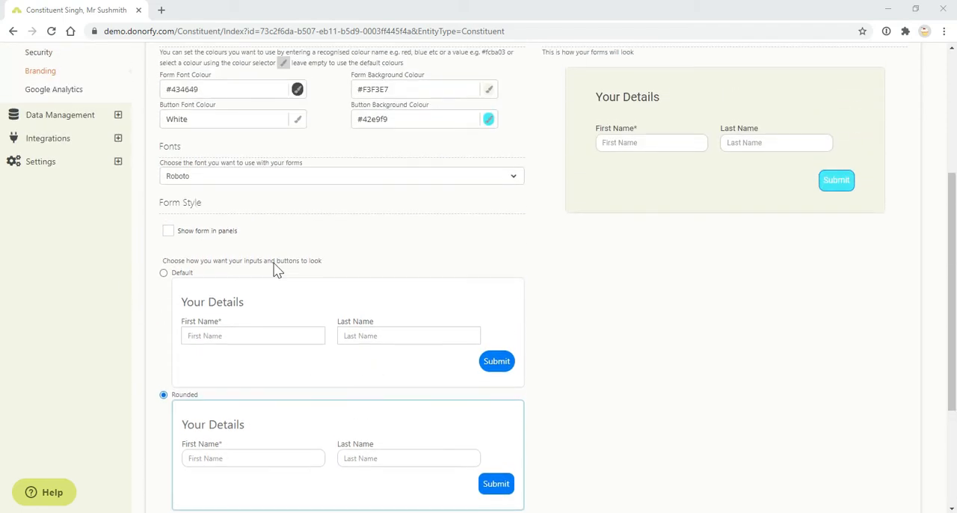
Turn showing the form in panels back on and check the preview
click(168, 231)
scroll(544, 299, up, 2)
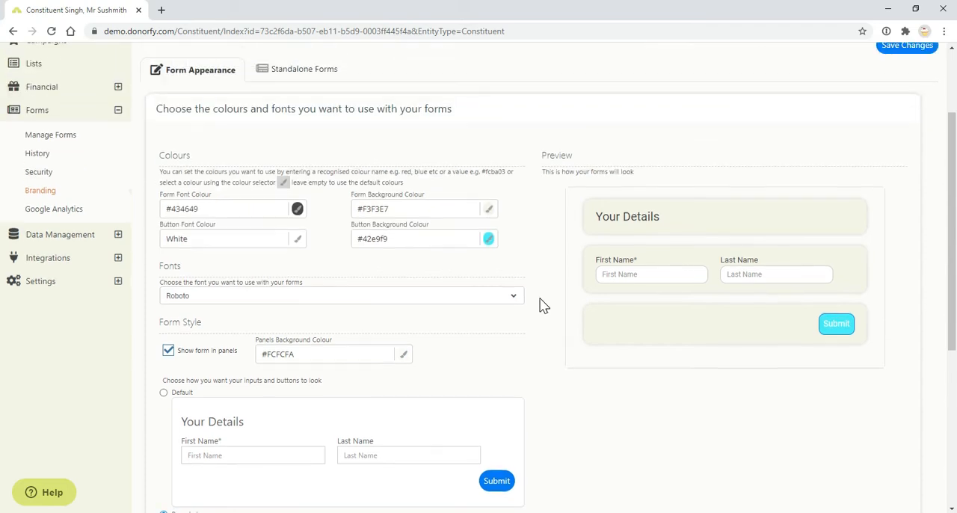
scroll(478, 312, up, 2)
Start a new form of type Donation with the description "General Donation"
click(120, 256)
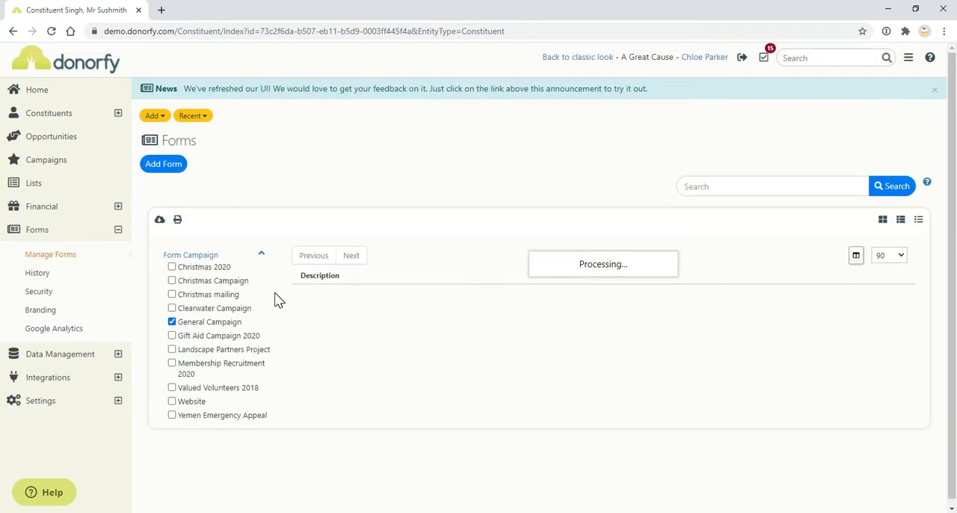
click(154, 169)
click(290, 247)
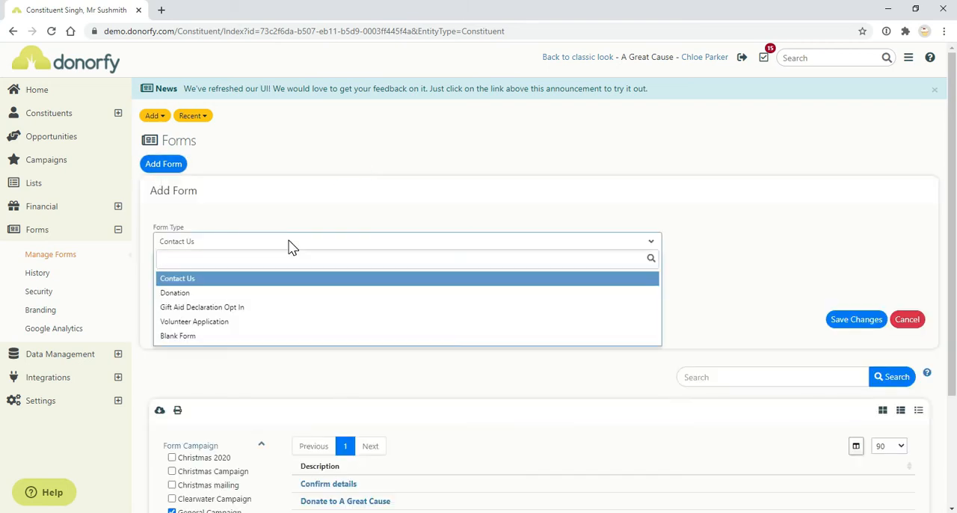
click(267, 293)
click(426, 271)
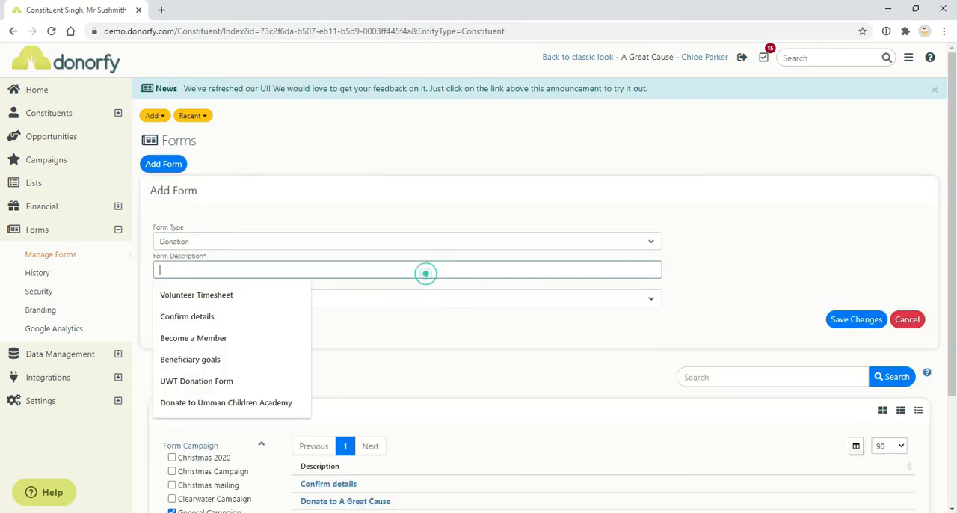
text(General)
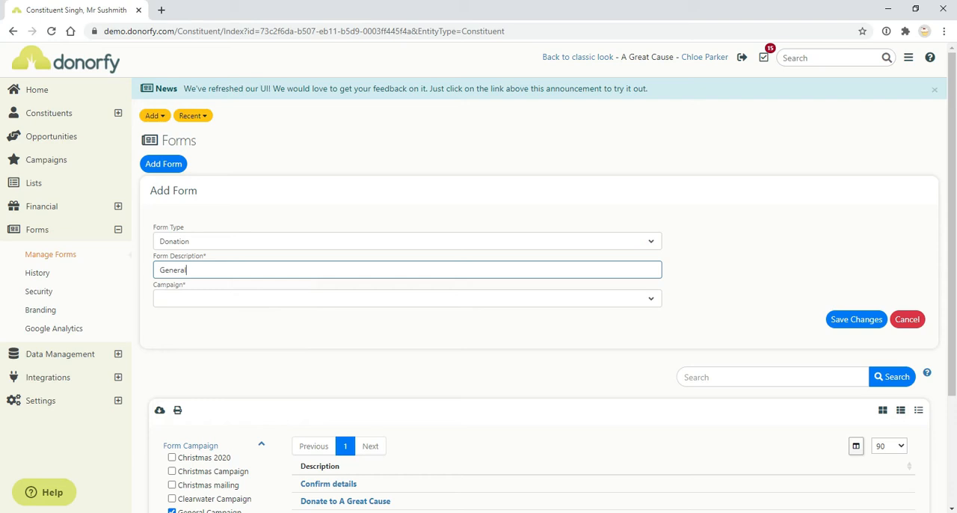
text( Donation)
Assign the new form to General Campaign and save it
click(237, 299)
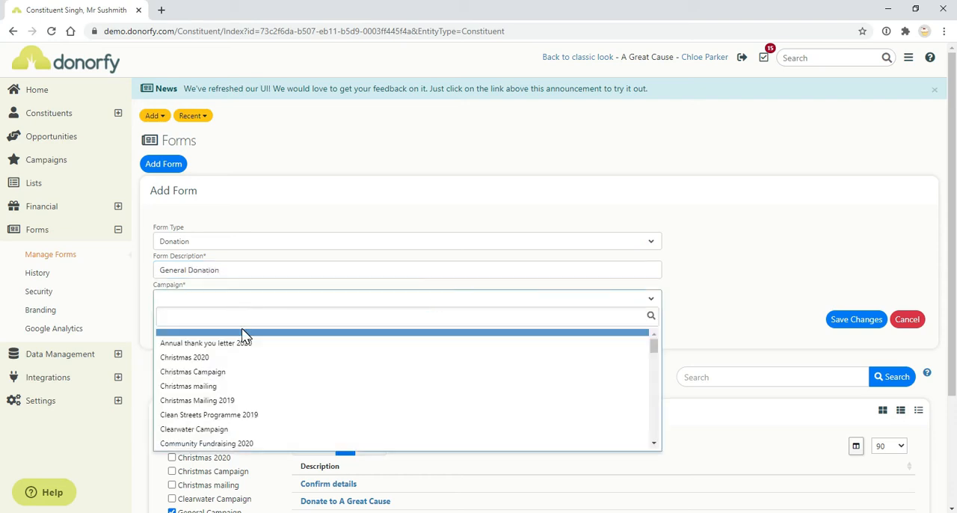
text(genr)
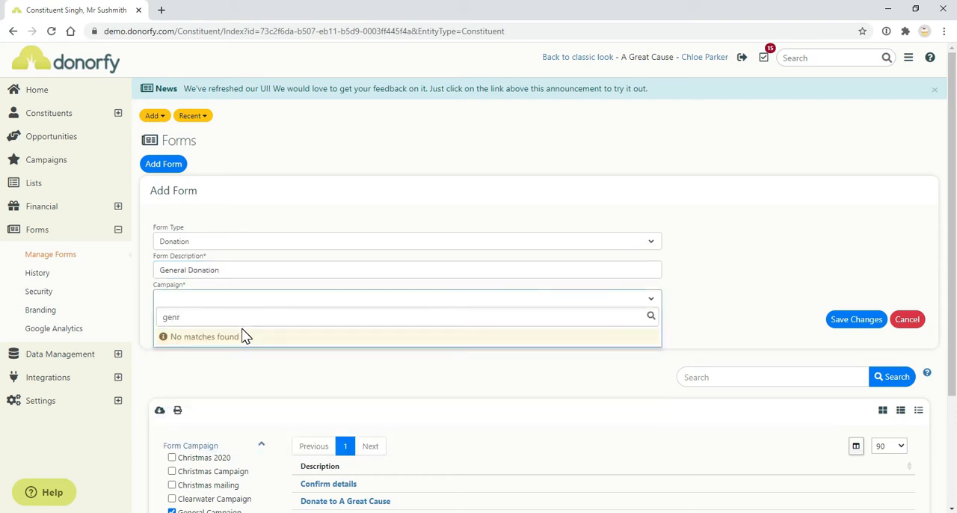
key(BackSpace)
click(243, 339)
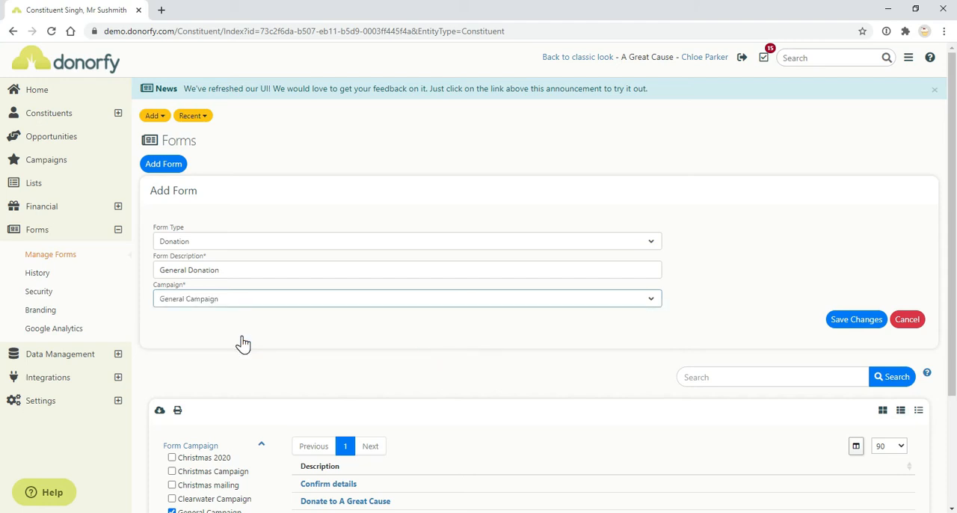
click(839, 321)
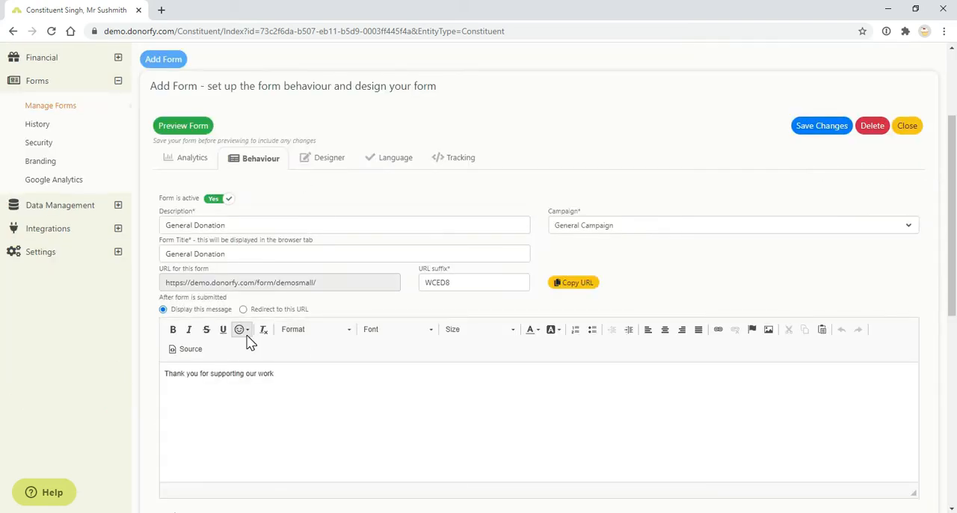
Examine the new form's analytics and its behaviour settings
click(189, 166)
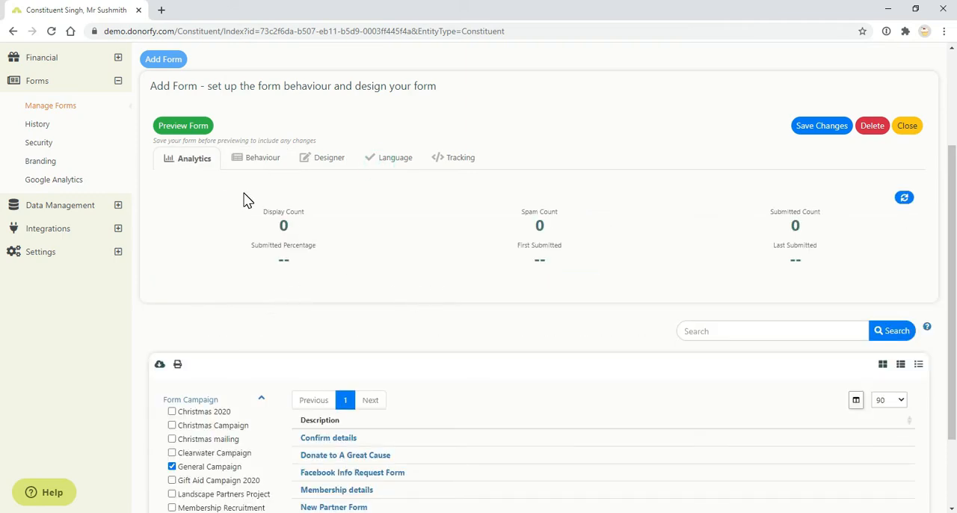
click(261, 157)
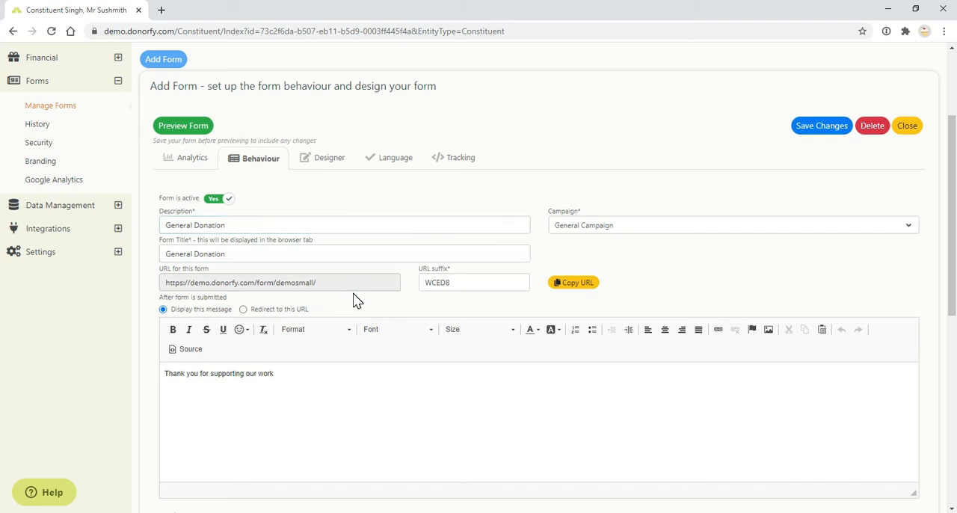
scroll(356, 299, down, 1)
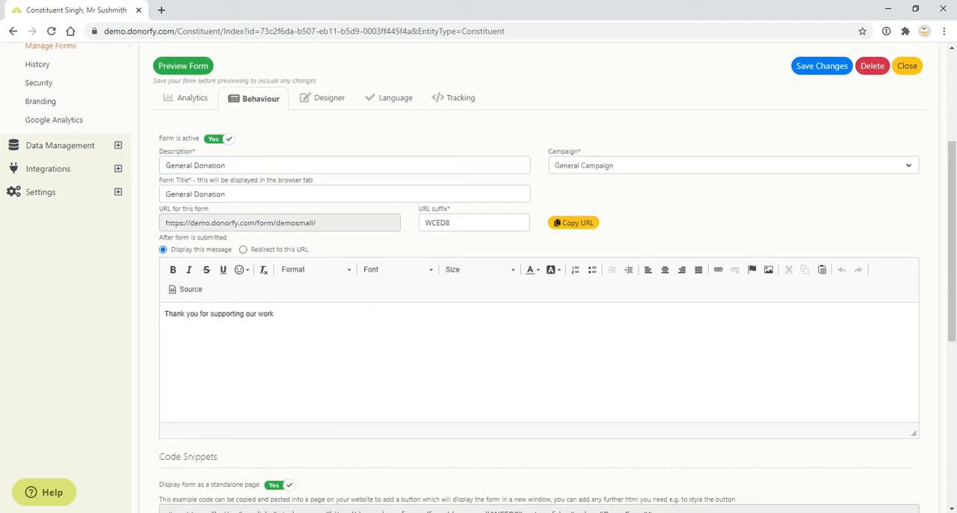
Try redirecting to a URL after the form is submitted, and go back to displaying the message
click(275, 253)
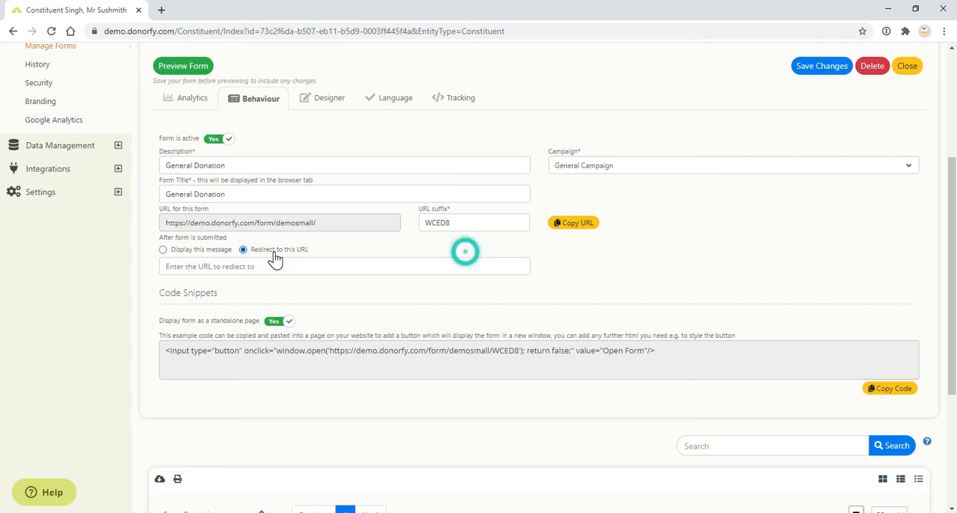
click(205, 266)
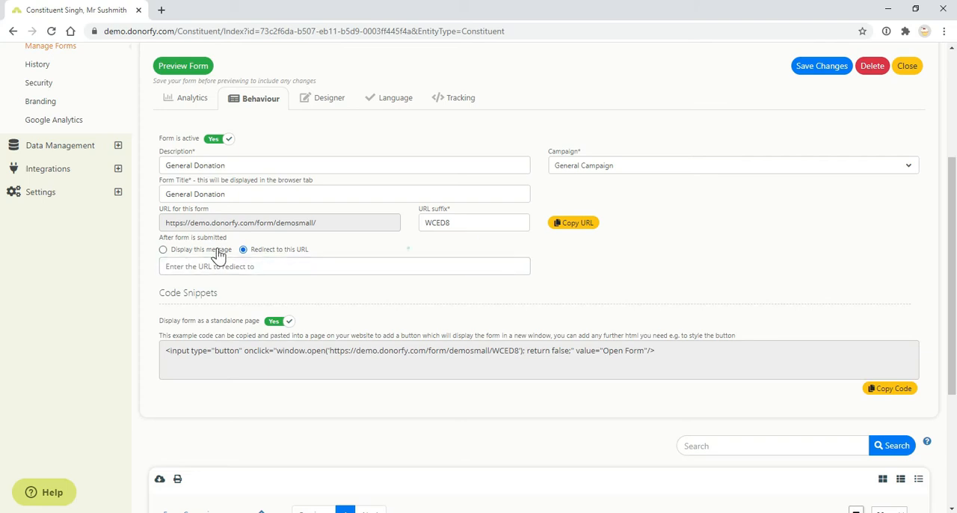
click(220, 251)
Turn off displaying the form as a standalone page to view the iframe code, and turn it back on
scroll(258, 359, down, 2)
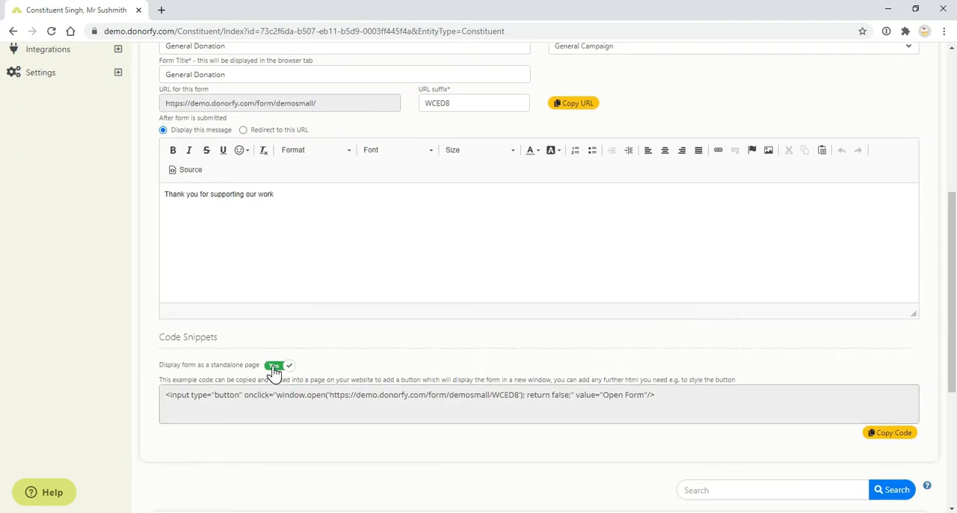
click(277, 369)
click(232, 450)
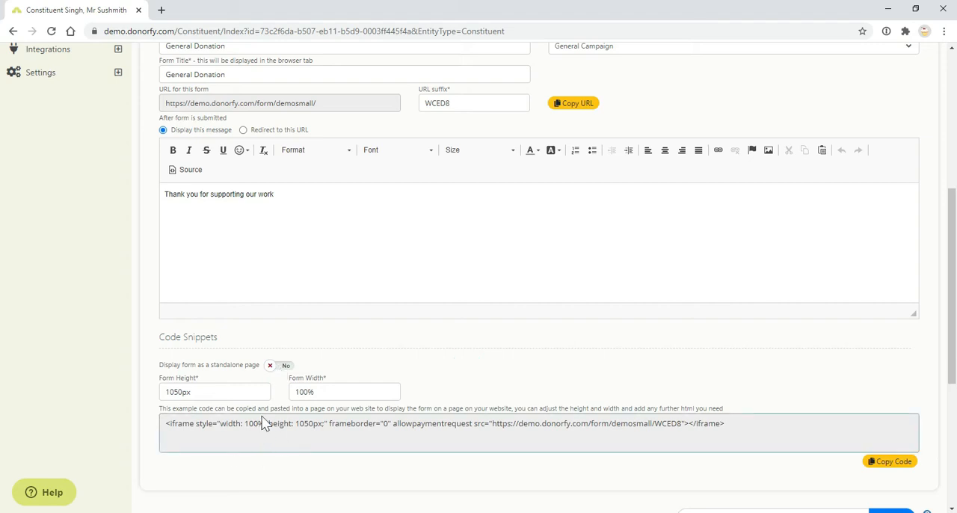
click(284, 366)
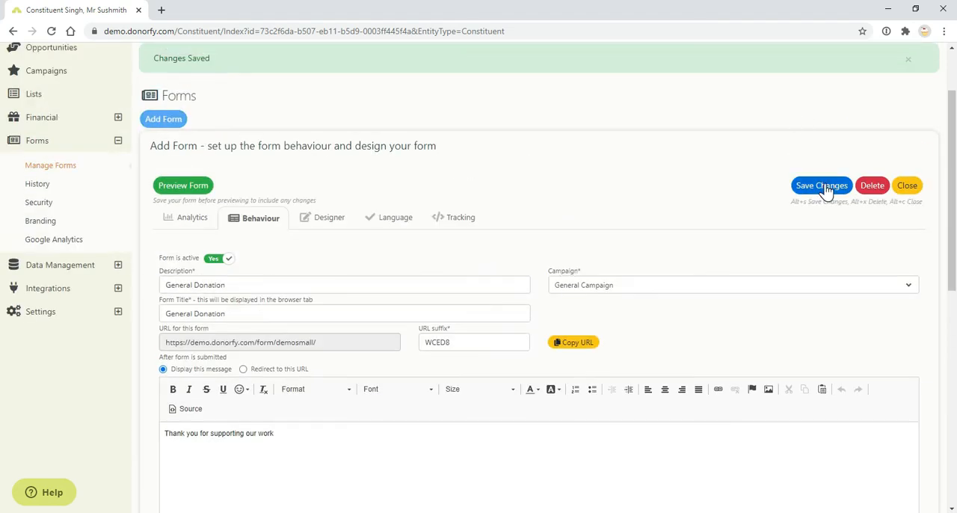
Preview the General Donation form, look through its fields, and compare it with the settings in the form editor
click(179, 185)
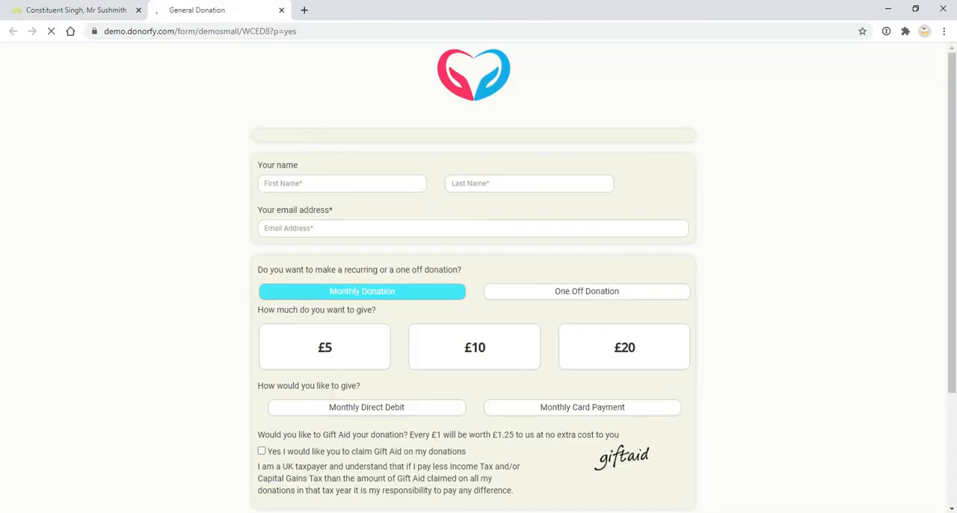
scroll(432, 150, down, 3)
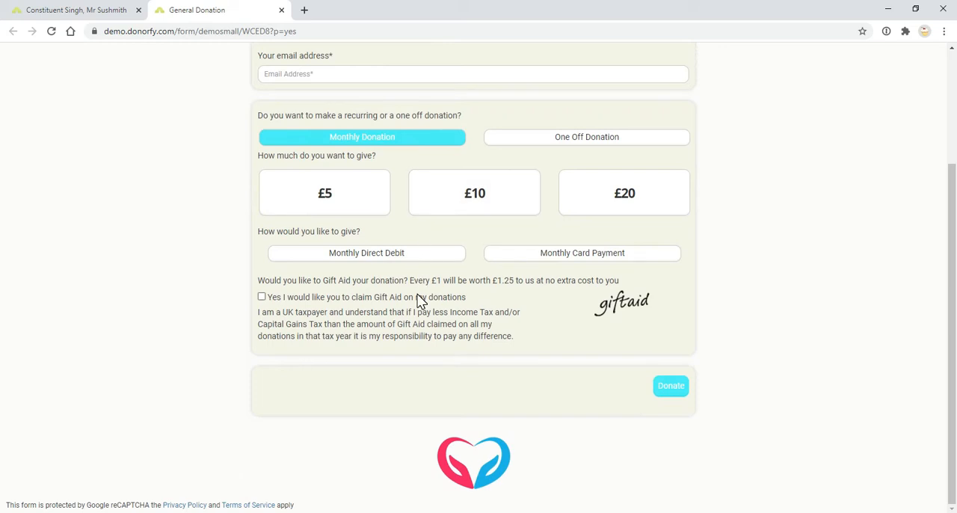
scroll(420, 300, up, 3)
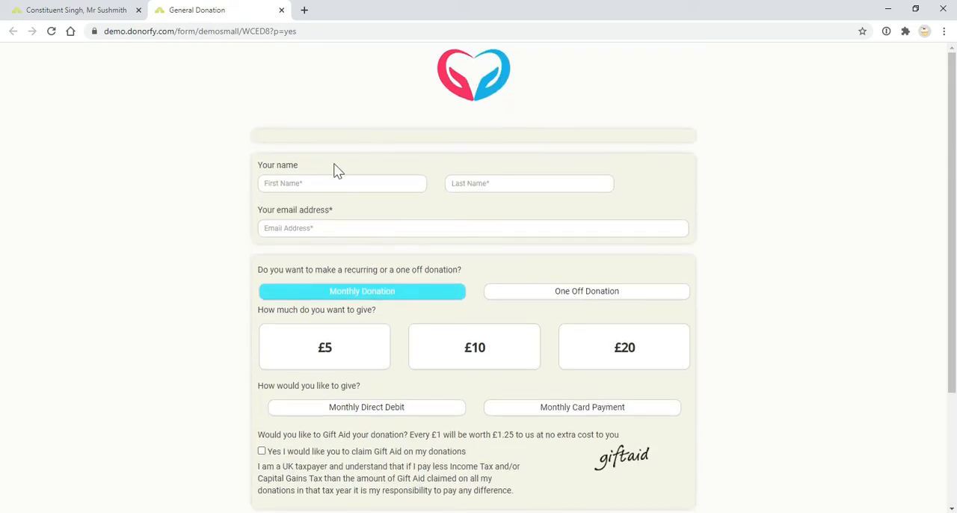
click(105, 15)
scroll(393, 388, down, 5)
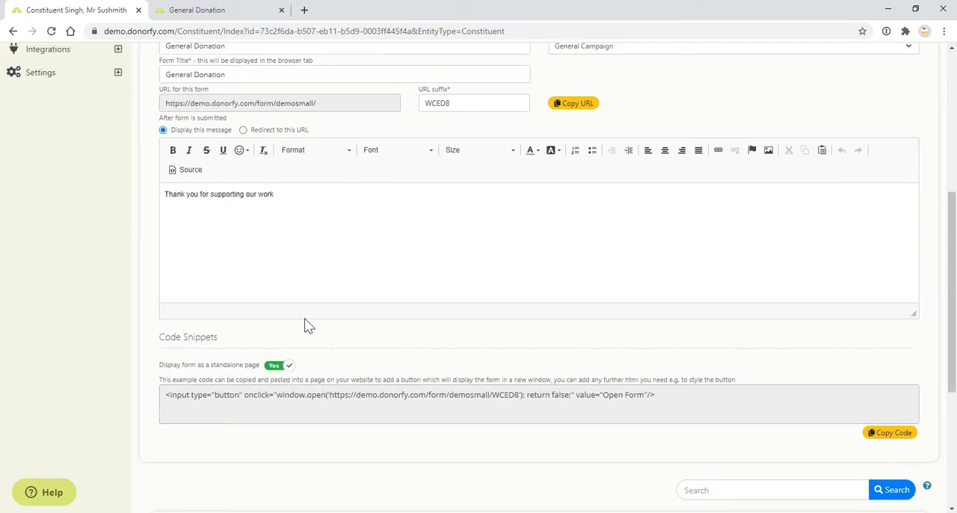
click(188, 11)
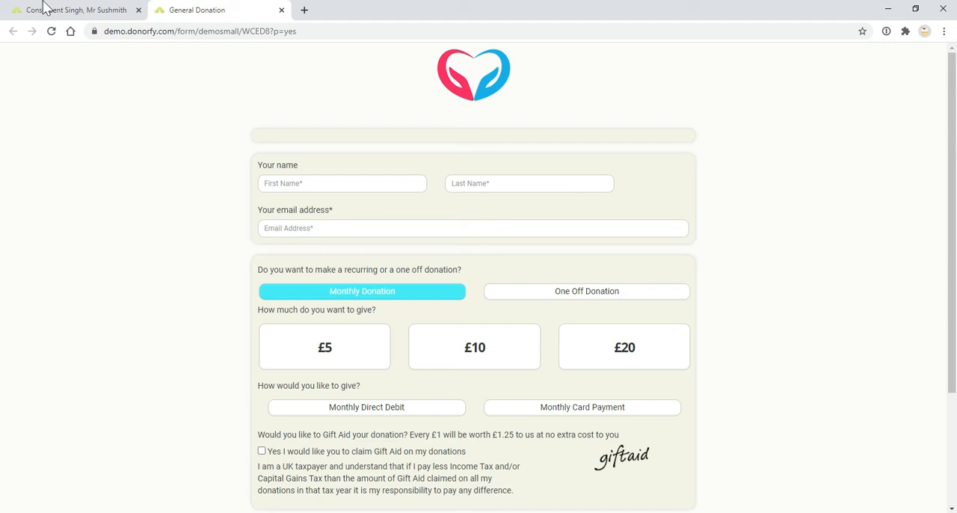
Enter "Thankyou for considering donating to us!" in the form's Form Content element and format it as Heading 1
click(25, 14)
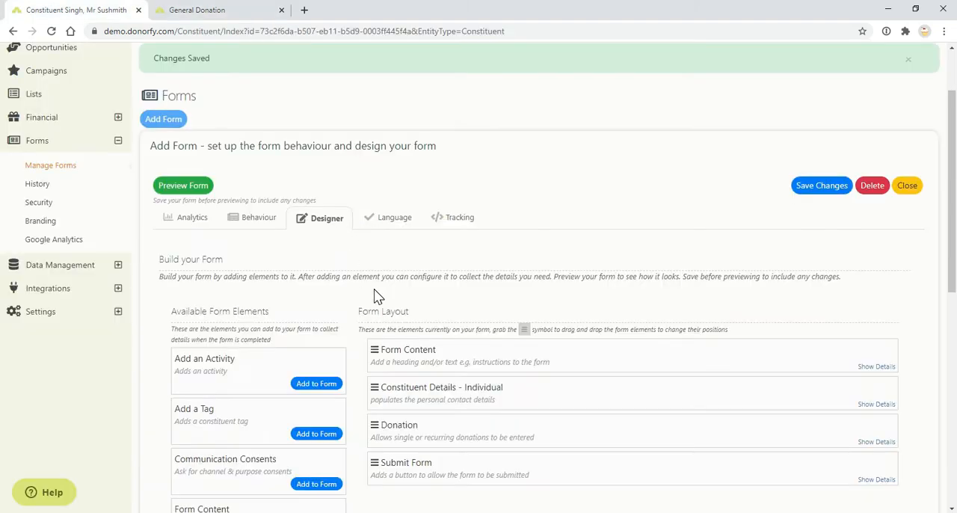
scroll(375, 291, down, 1)
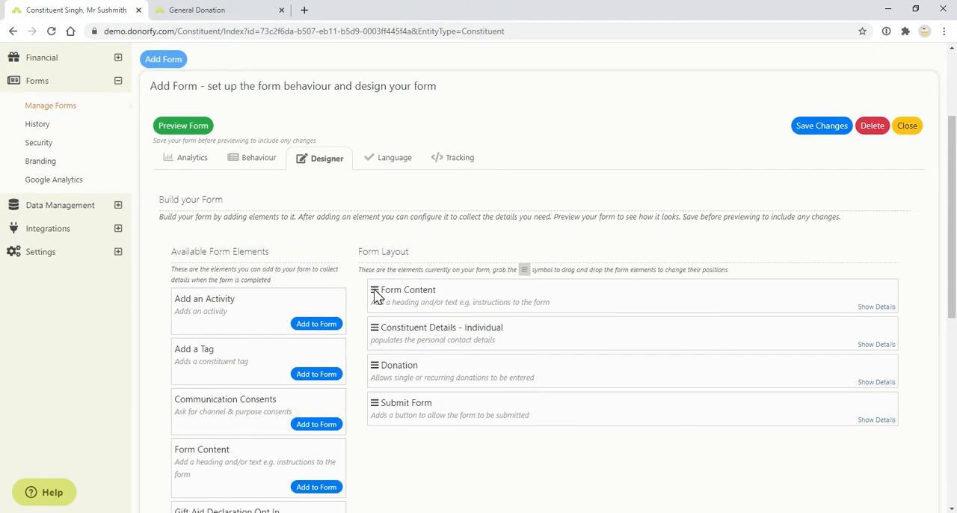
click(875, 308)
scroll(593, 301, down, 2)
click(692, 289)
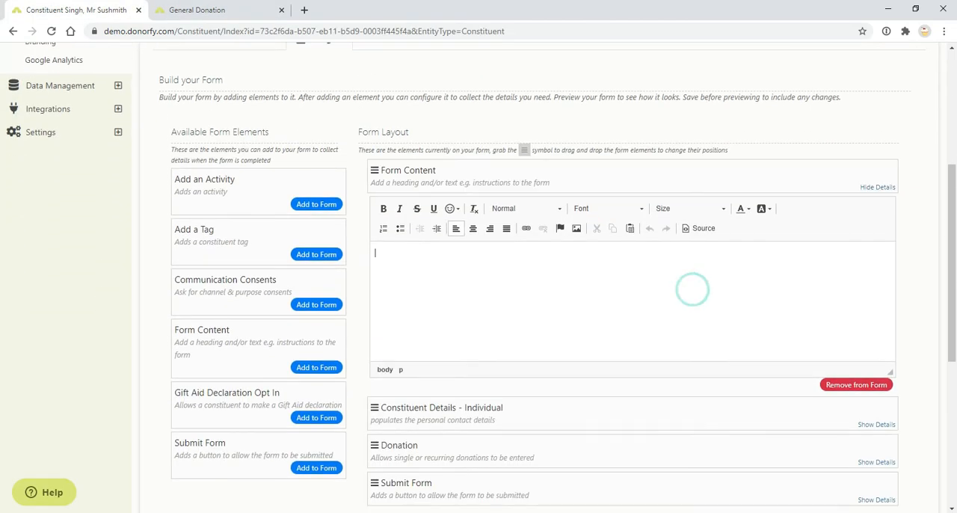
text(Thank)
text(you for considering donating to us)
drag(531, 257, 374, 254)
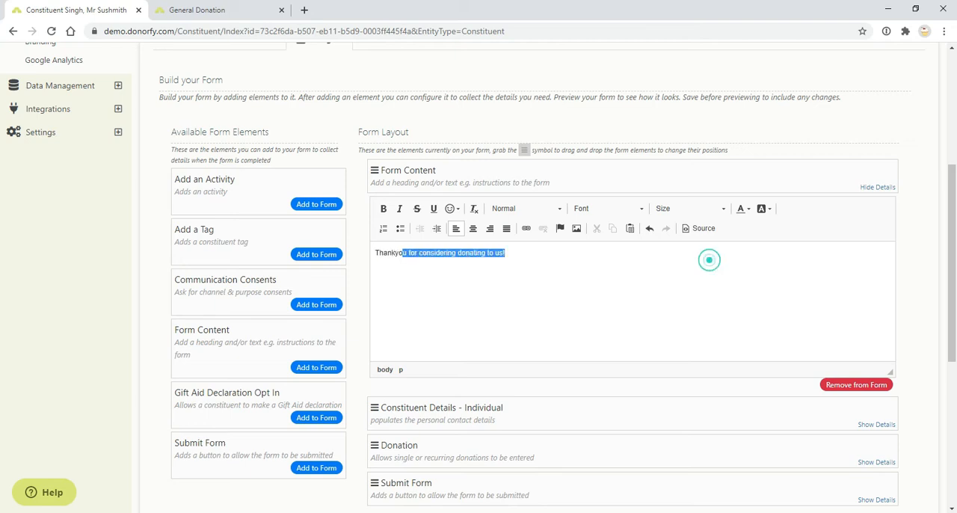
click(557, 210)
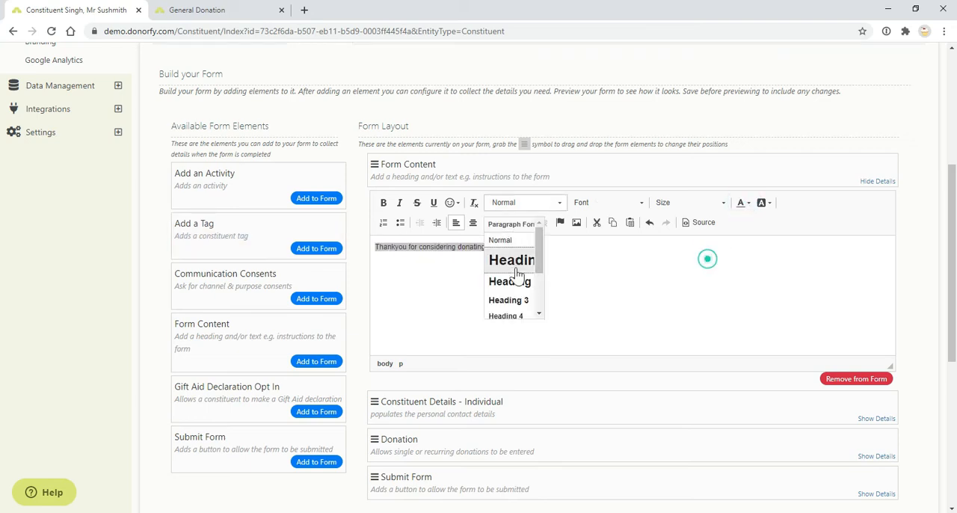
click(511, 260)
Ask for phone numbers and postal address in the individual's Constituent Details element, and make both required
scroll(590, 356, down, 1)
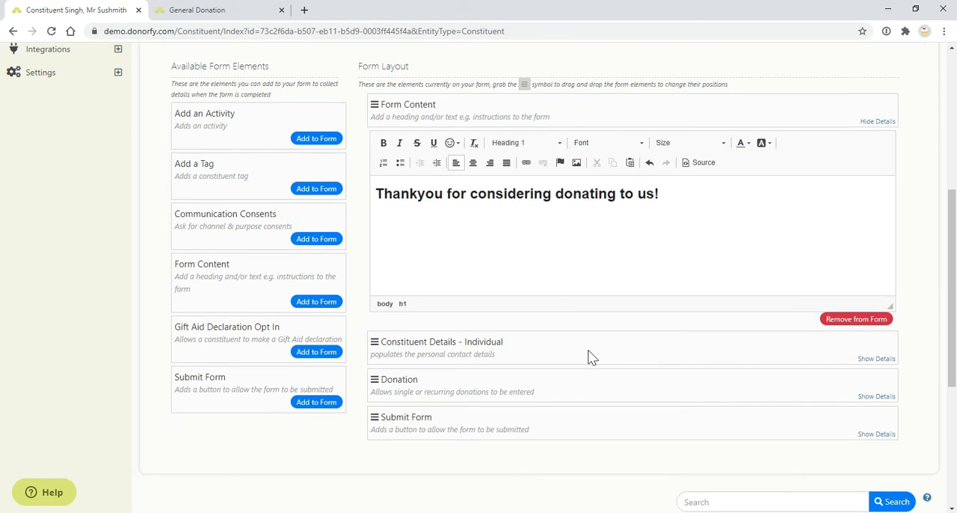
click(876, 358)
scroll(530, 318, down, 2)
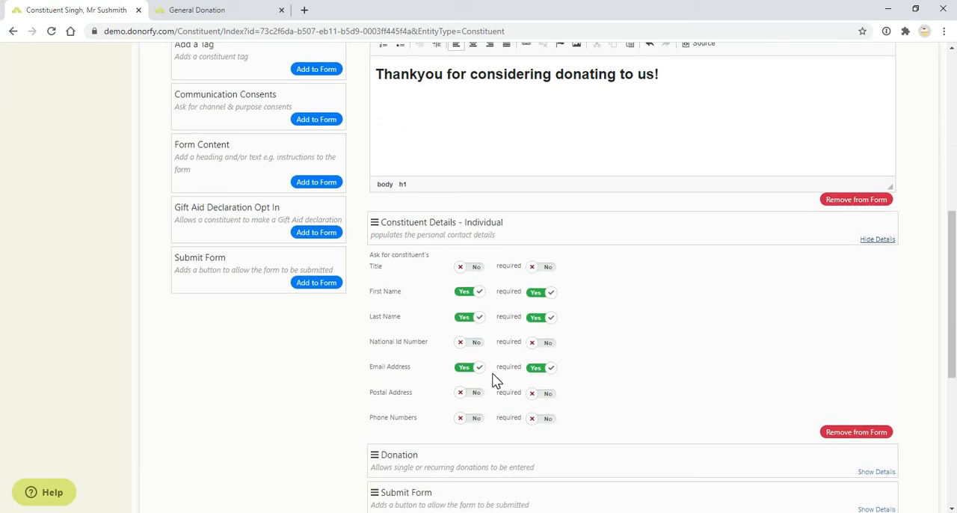
click(474, 421)
click(538, 422)
click(472, 394)
click(554, 397)
Expand the Donation element and examine its display settings, comparing them with the form preview
scroll(658, 388, down, 2)
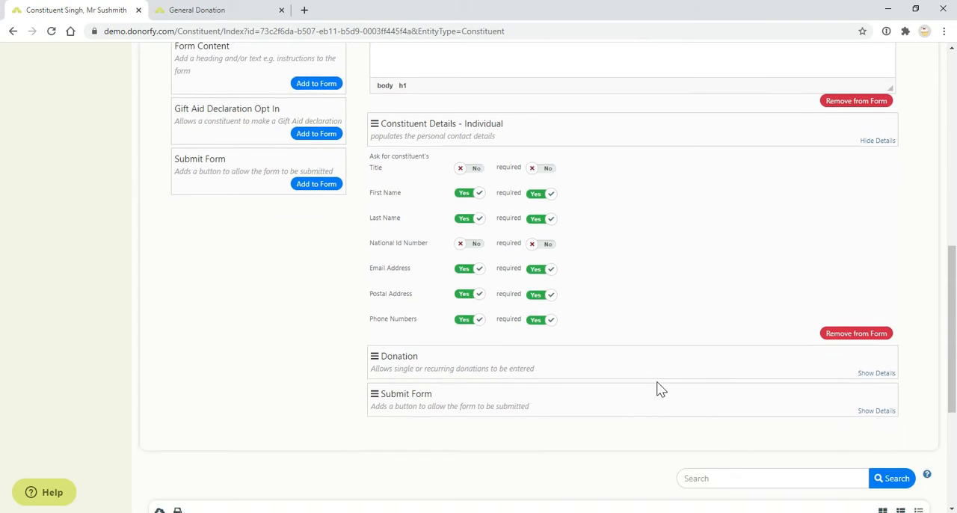
click(867, 352)
scroll(481, 337, down, 3)
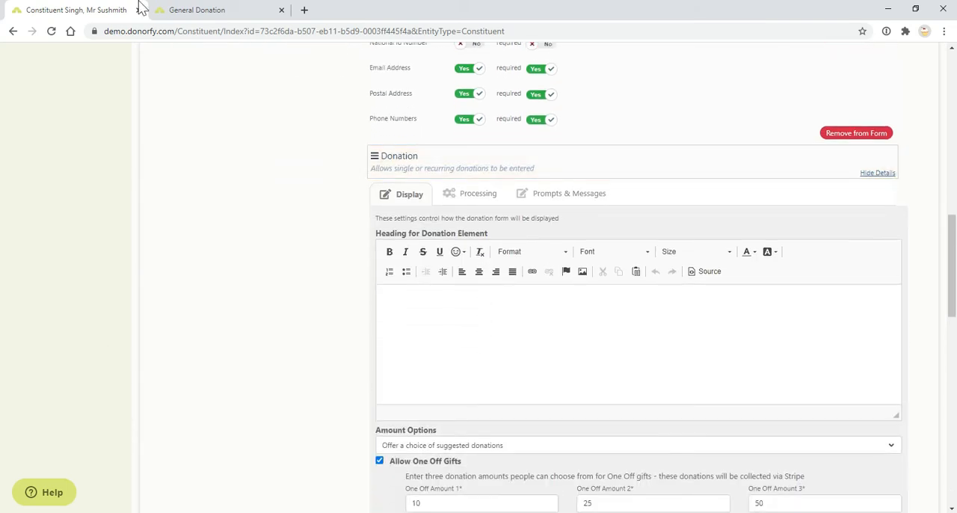
click(159, 9)
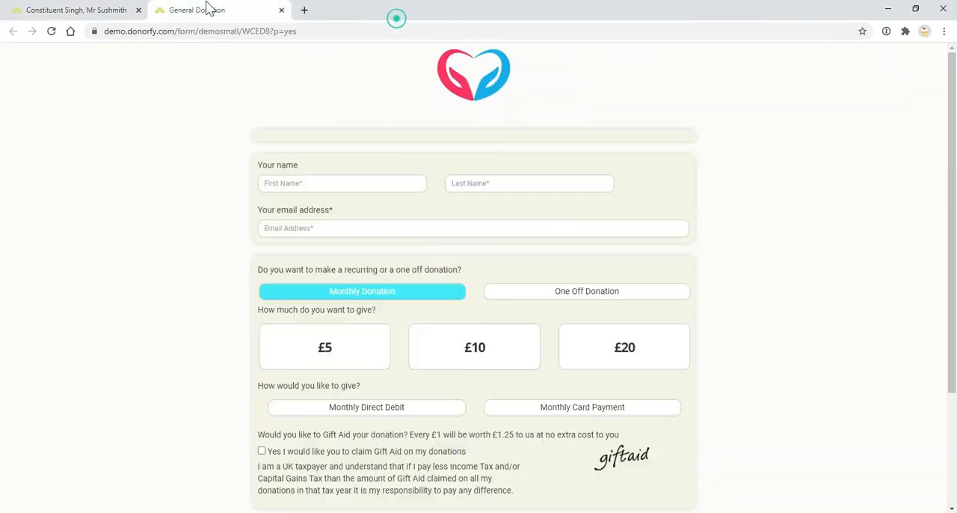
click(102, 6)
scroll(516, 308, down, 3)
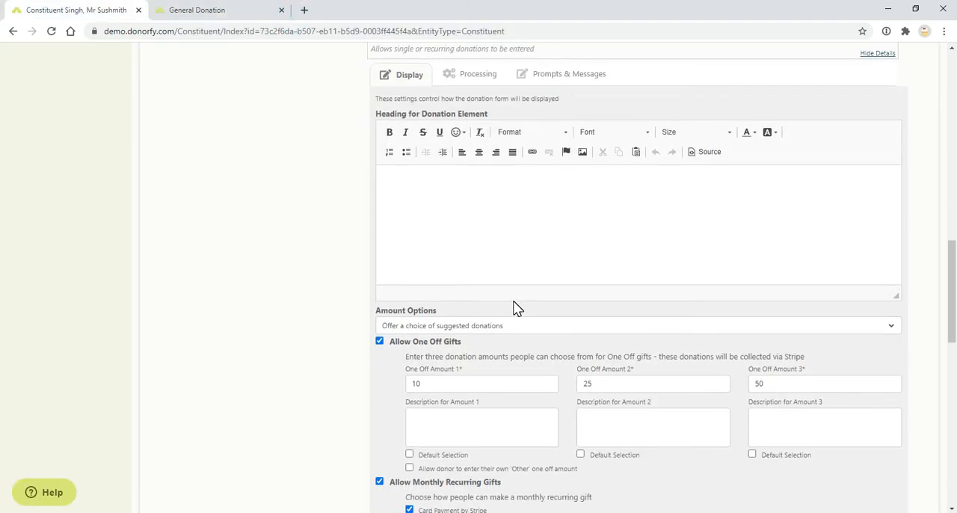
scroll(515, 306, down, 1)
scroll(515, 306, up, 2)
scroll(493, 283, down, 3)
scroll(413, 337, down, 5)
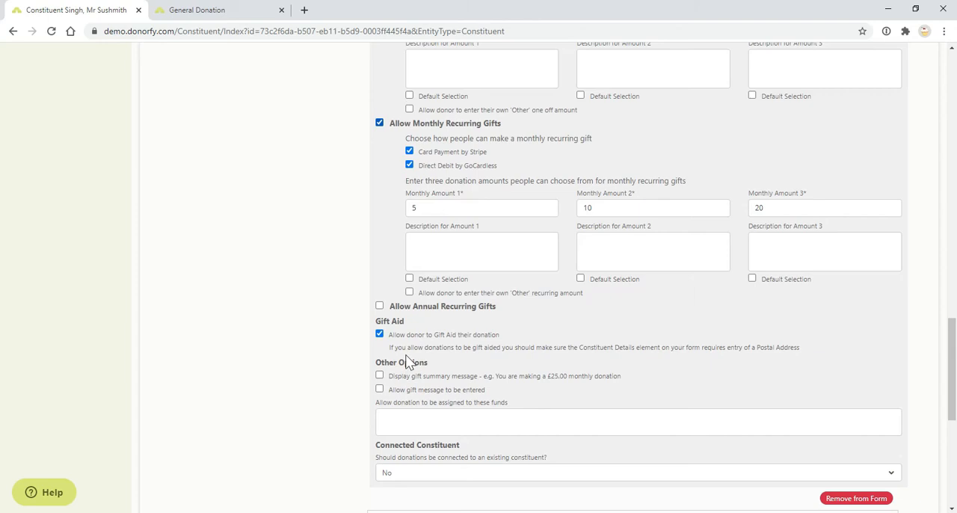
scroll(403, 349, up, 4)
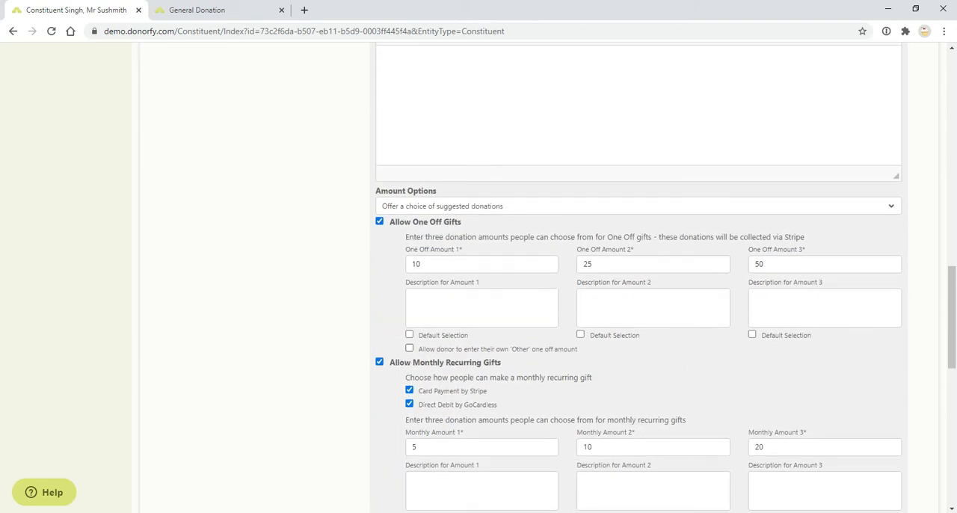
Enter "This will.." as the description for the first one-off donation amount
click(479, 264)
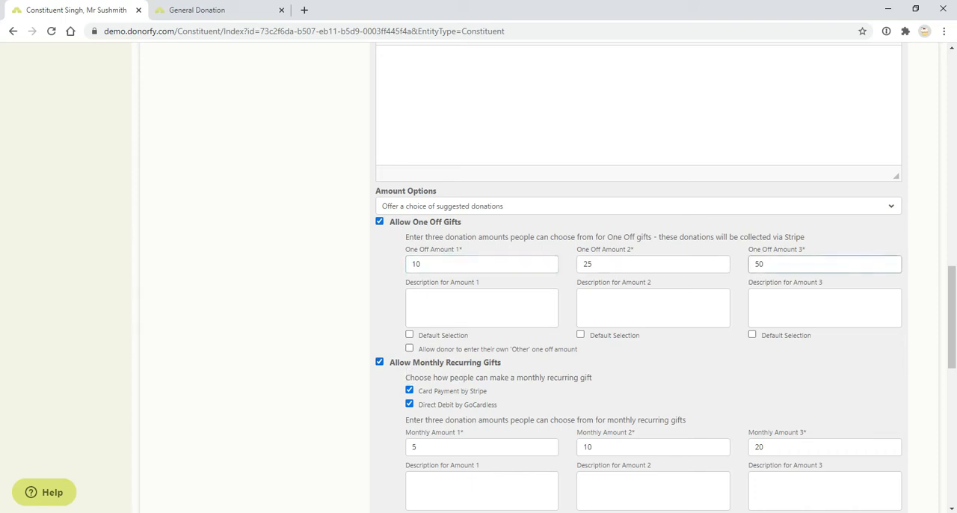
click(508, 306)
click(679, 304)
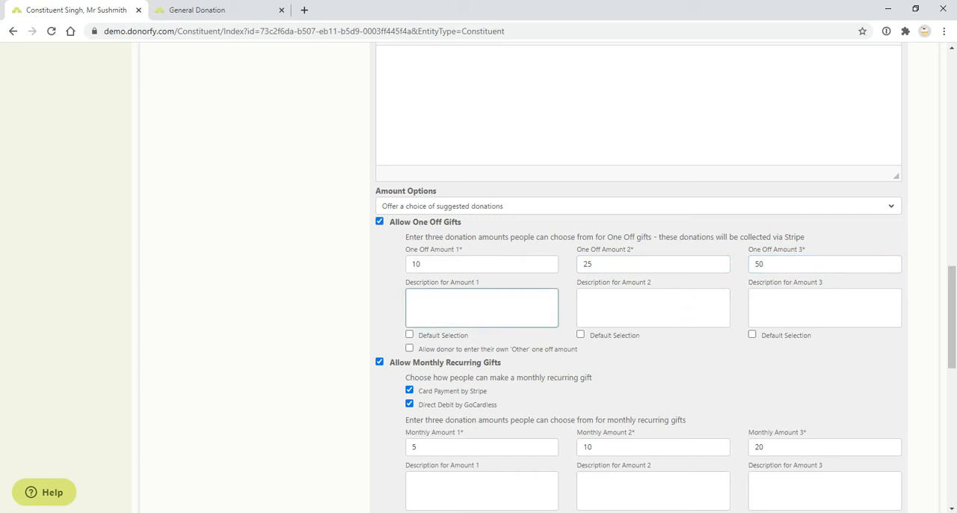
text(This we)
Examine the monthly gift settings, the available amount options and the Gift Aid section, comparing them with the form preview
scroll(481, 431, down, 1)
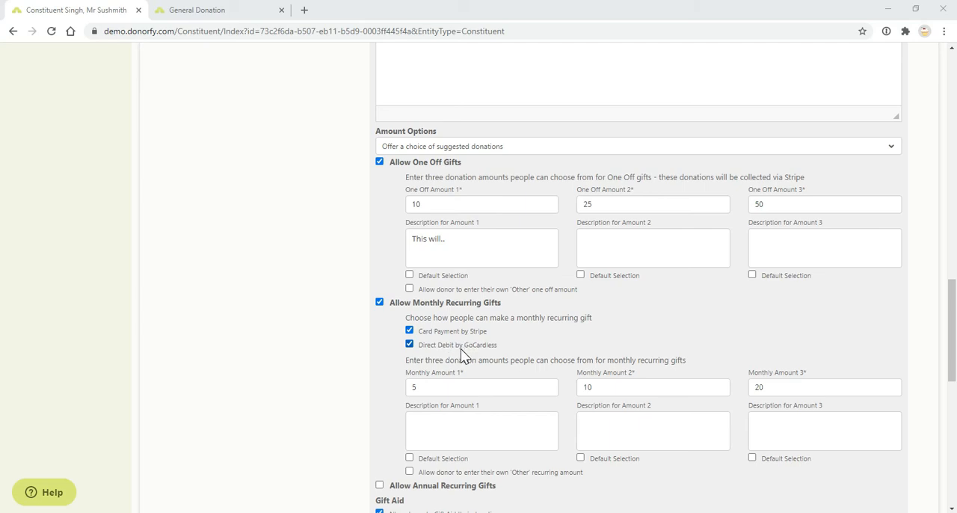
scroll(461, 348, down, 2)
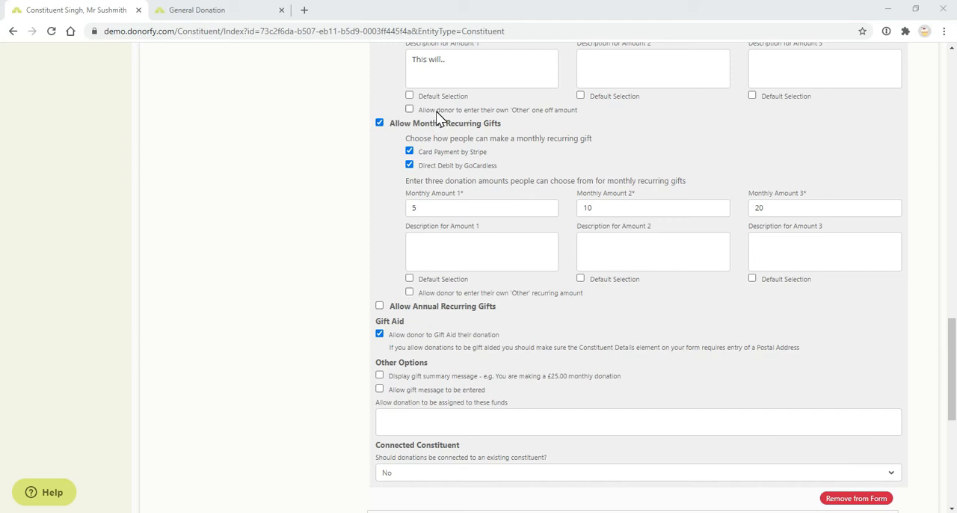
scroll(440, 299, up, 2)
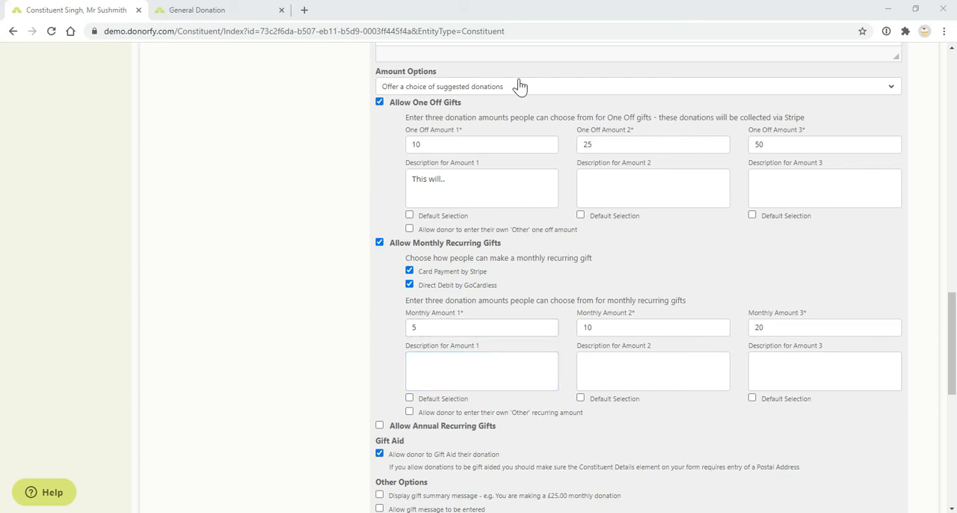
click(706, 86)
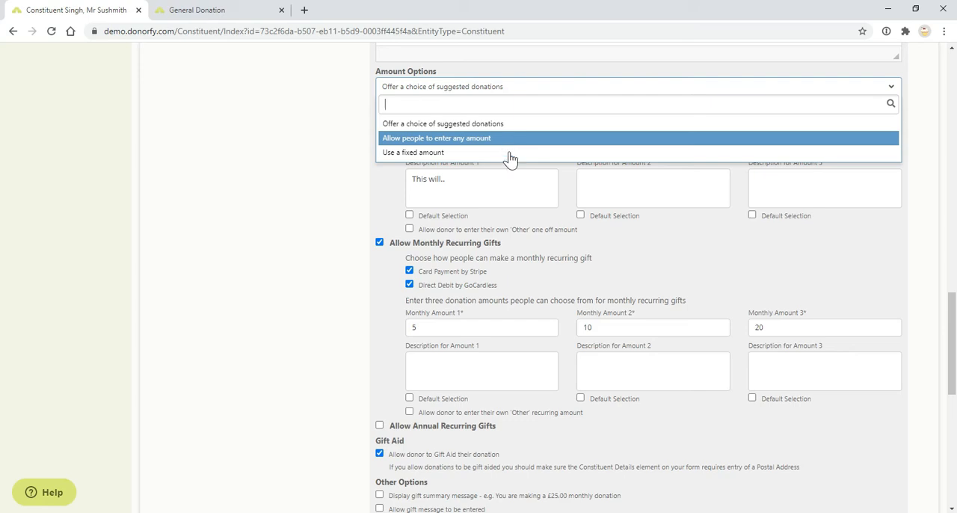
click(582, 267)
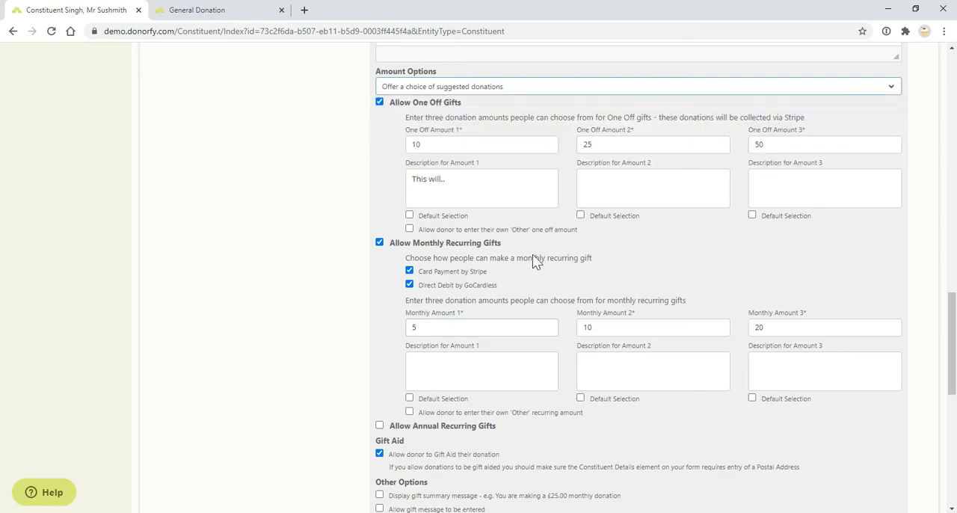
scroll(534, 262, down, 3)
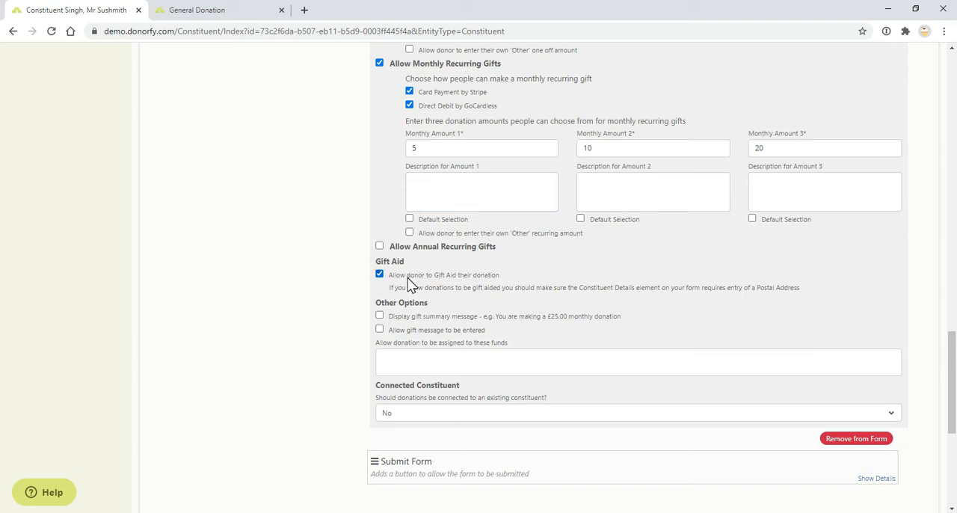
click(220, 9)
scroll(344, 267, down, 2)
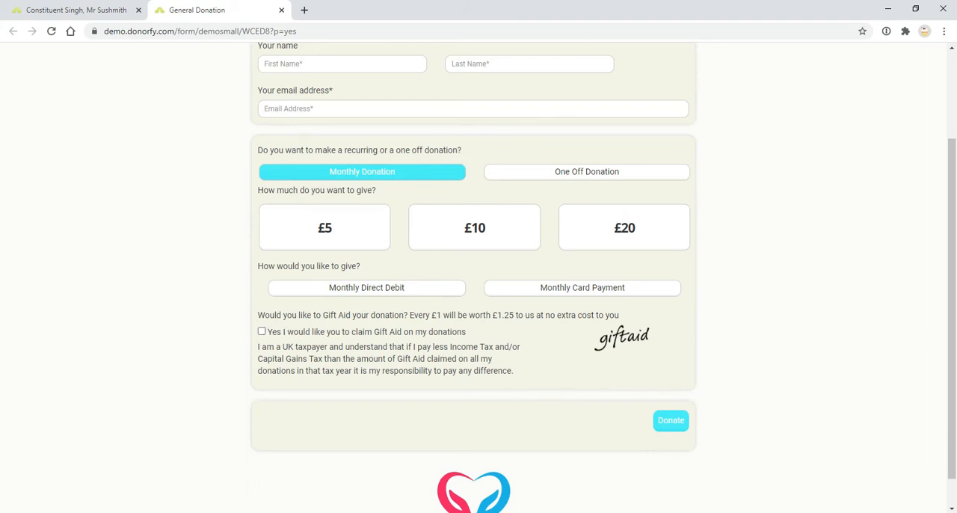
click(65, 7)
Allow donations to be assigned to the Building Fund and the Barn Owl fund
scroll(438, 204, up, 1)
click(442, 244)
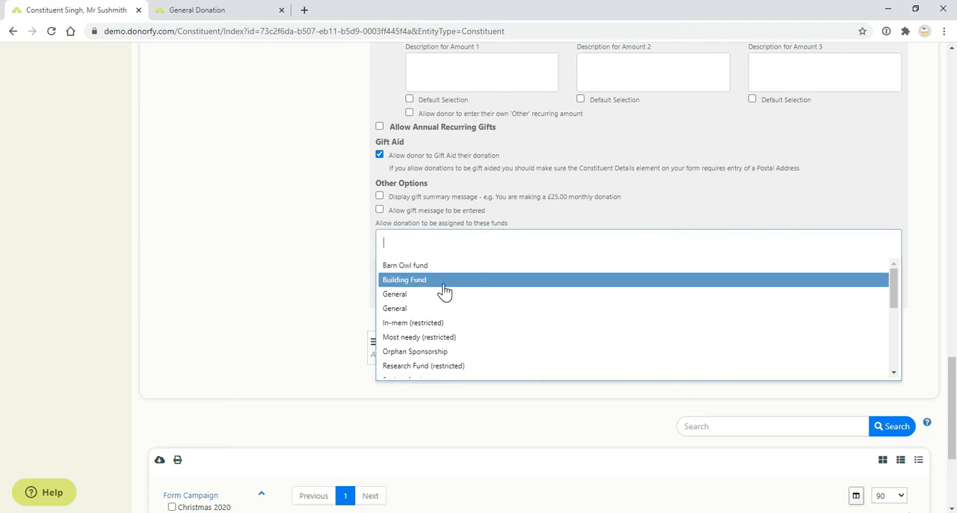
click(637, 283)
click(655, 241)
click(458, 268)
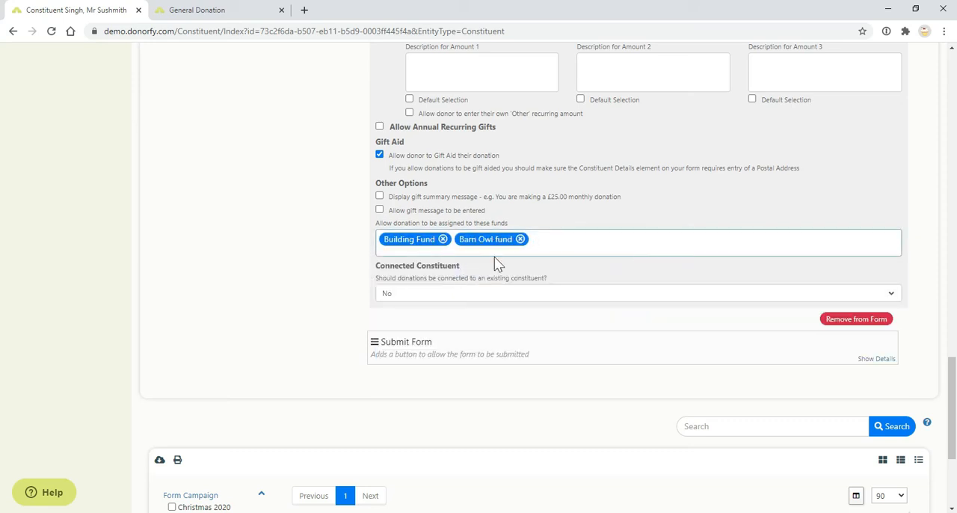
Check the form preview, and remove both funds from the ones donations can be assigned to
click(224, 9)
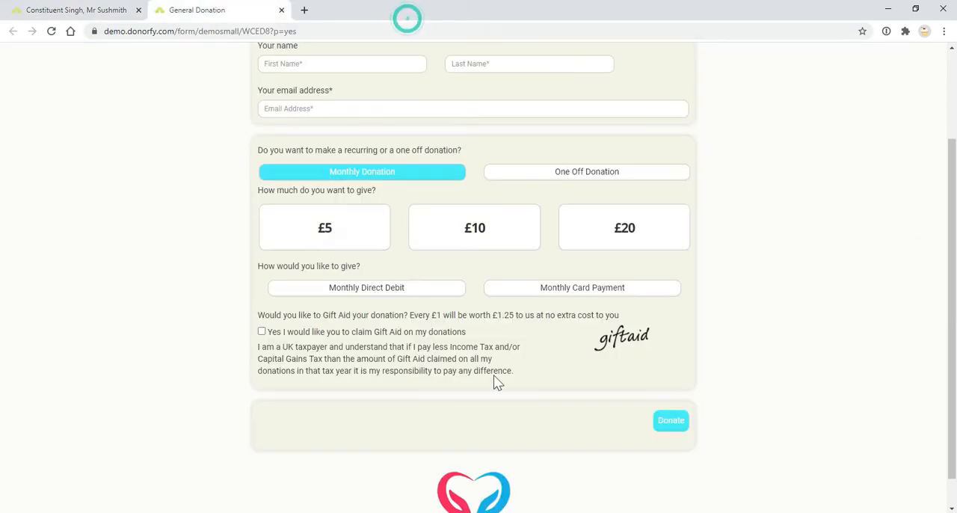
click(74, 10)
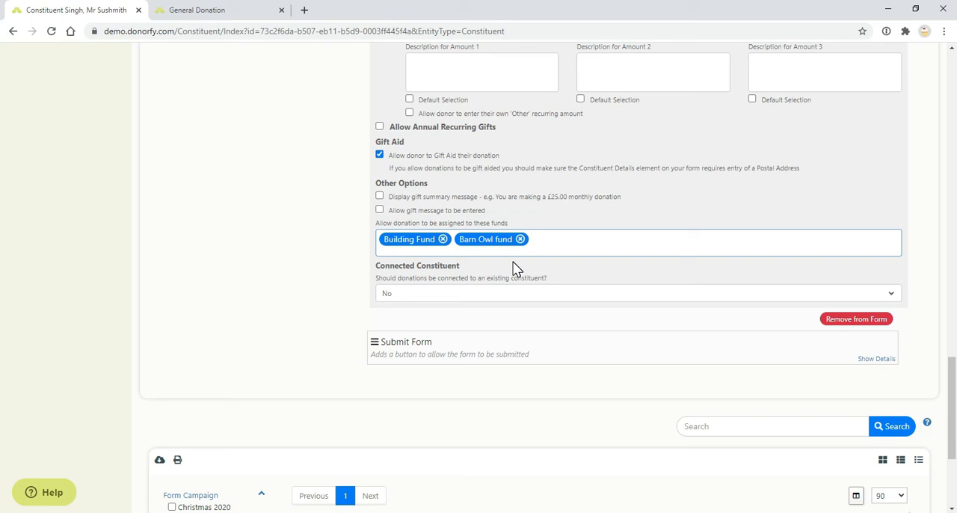
double_click(443, 240)
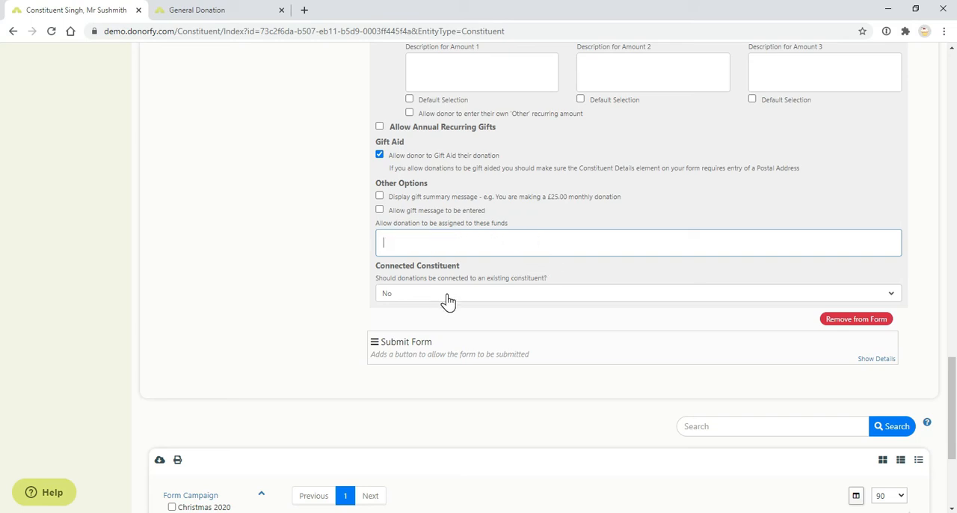
In the form preview, choose a £10 monthly donation and try both Monthly Card Payment and Monthly Direct Debit
scroll(585, 298, up, 6)
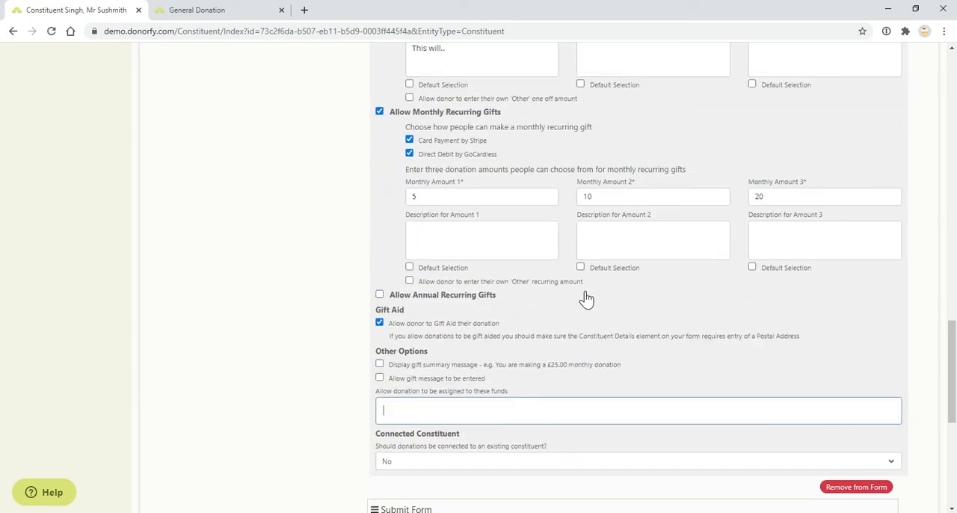
scroll(592, 263, up, 2)
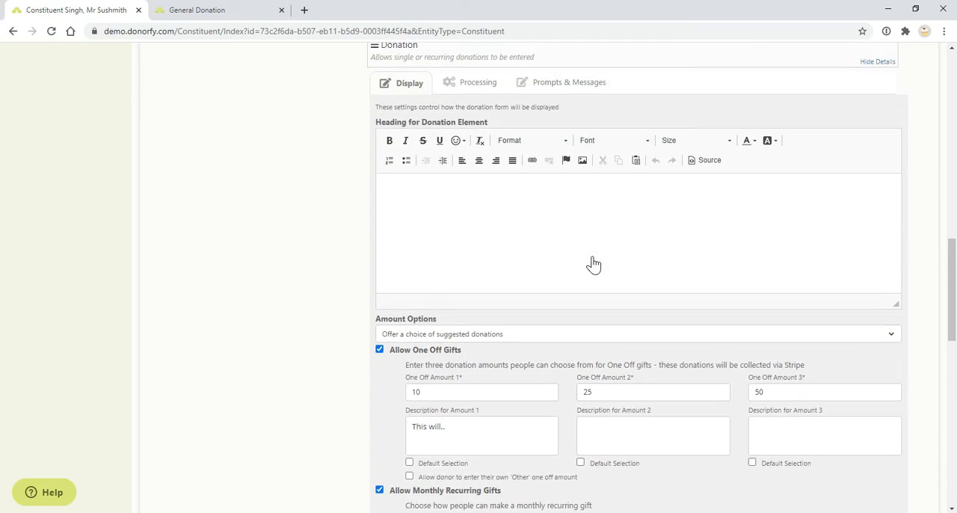
click(235, 9)
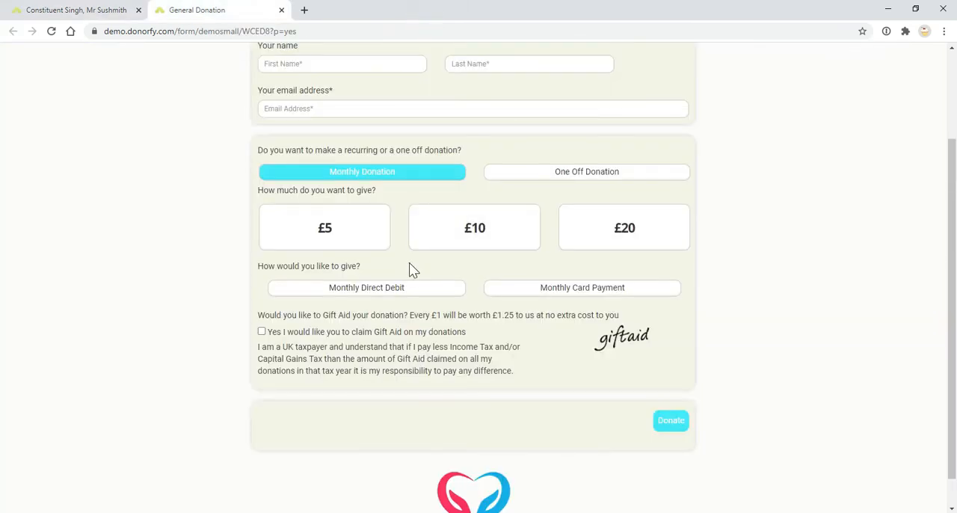
scroll(412, 273, up, 1)
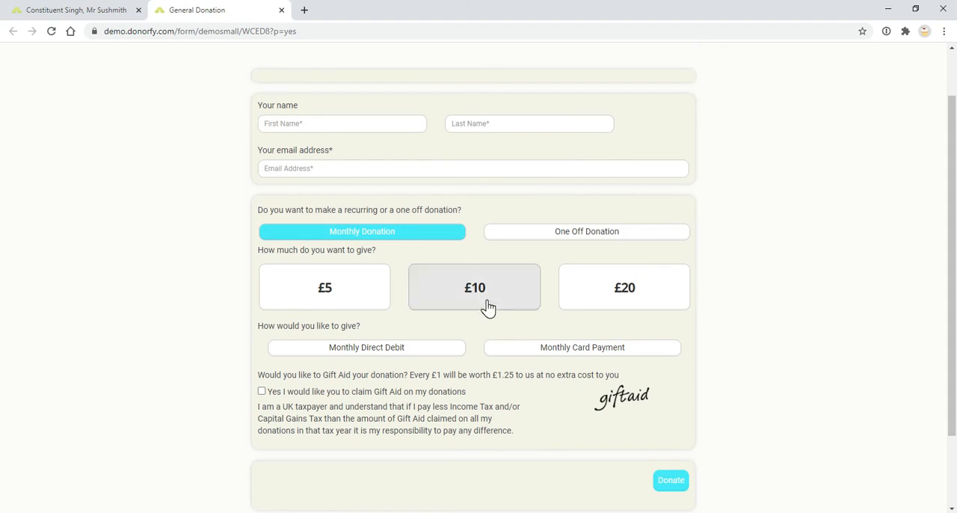
click(487, 305)
click(517, 349)
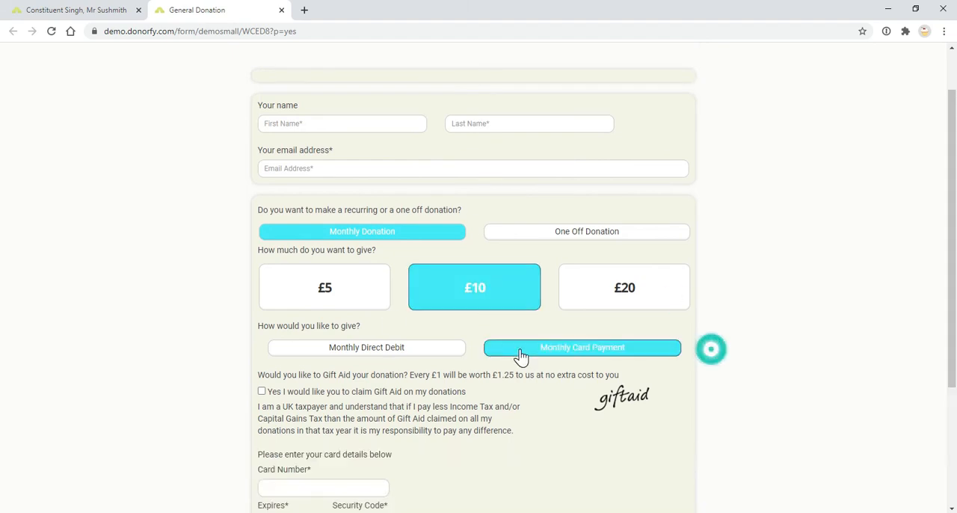
scroll(449, 351, down, 2)
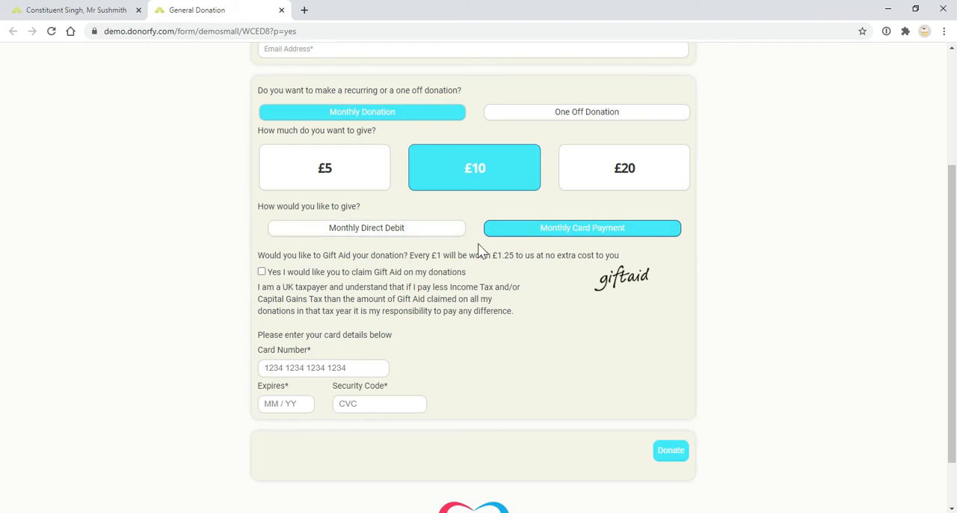
click(432, 231)
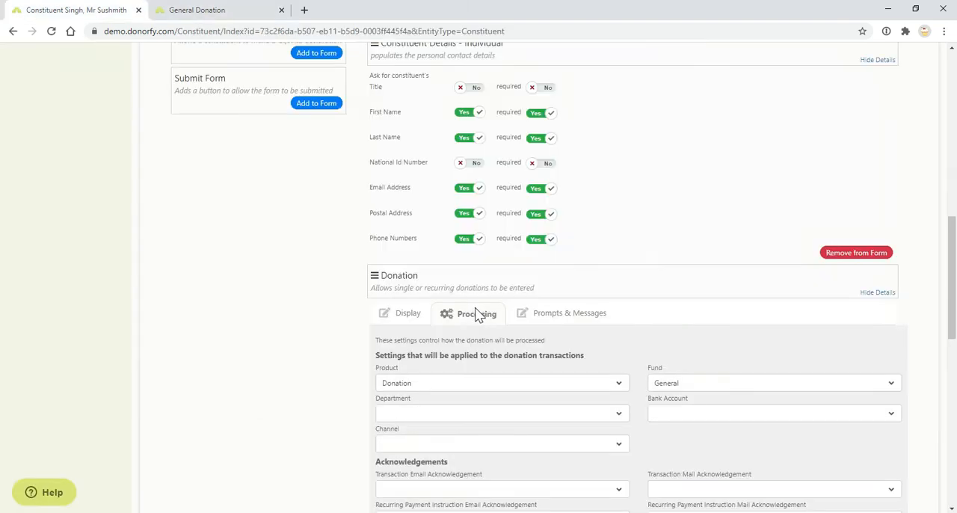
Review the Donation element's processing settings, from transaction and acknowledgement options to the available Mailchimp automated campaigns
scroll(557, 293, down, 1)
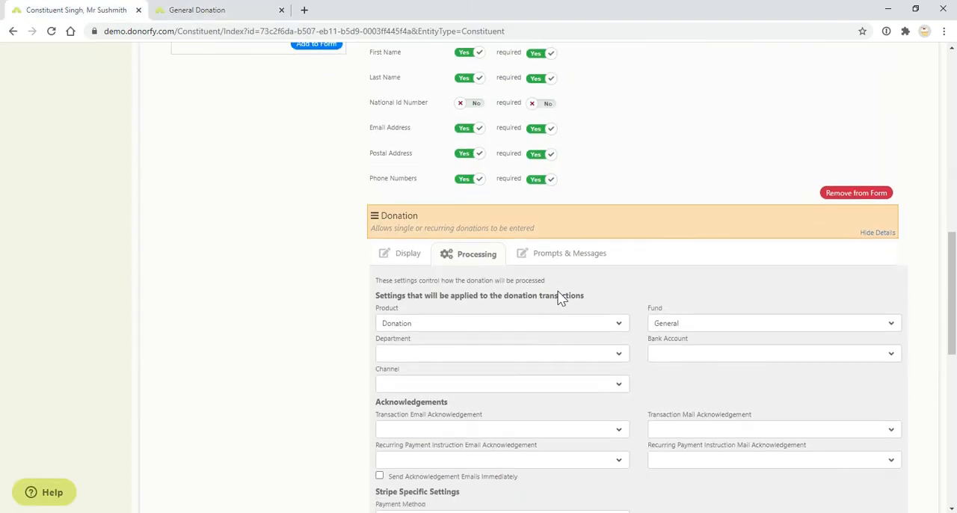
scroll(544, 349, down, 1)
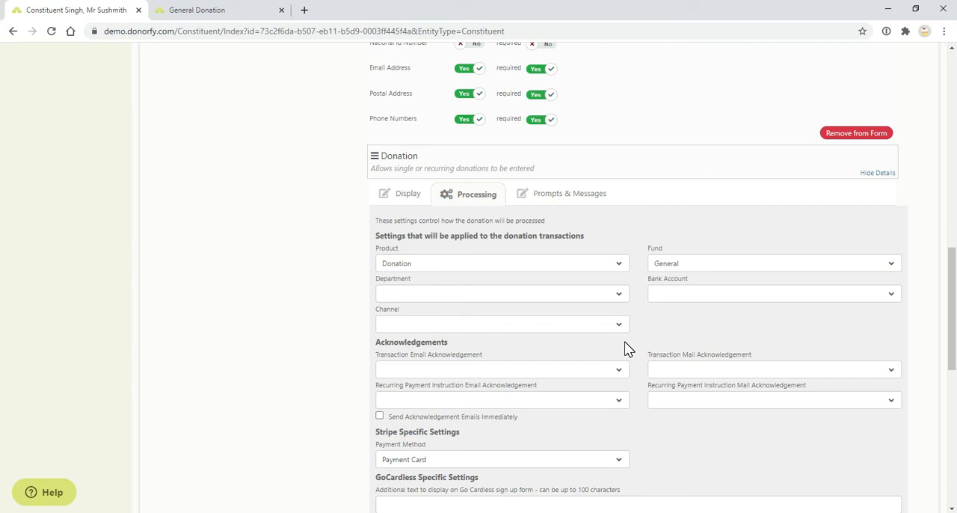
scroll(620, 342, down, 1)
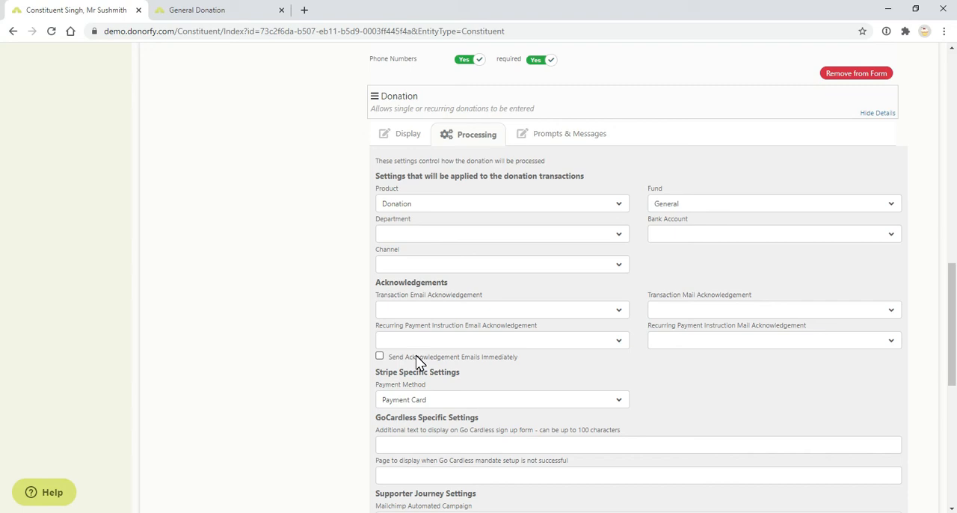
scroll(417, 357, down, 2)
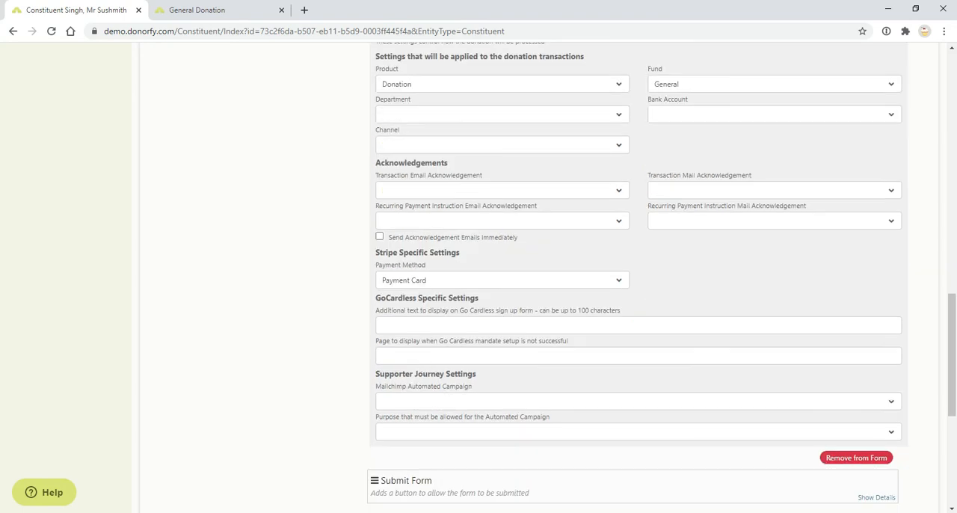
click(520, 408)
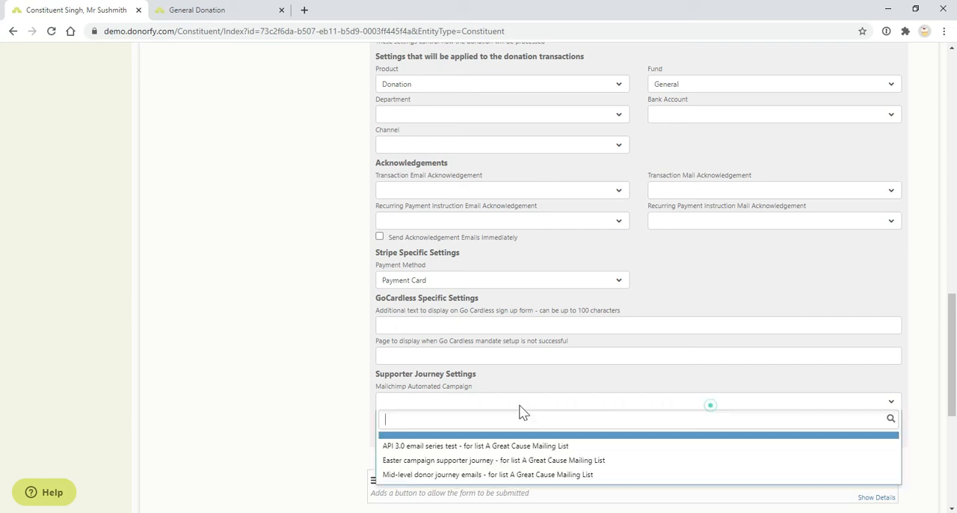
click(519, 408)
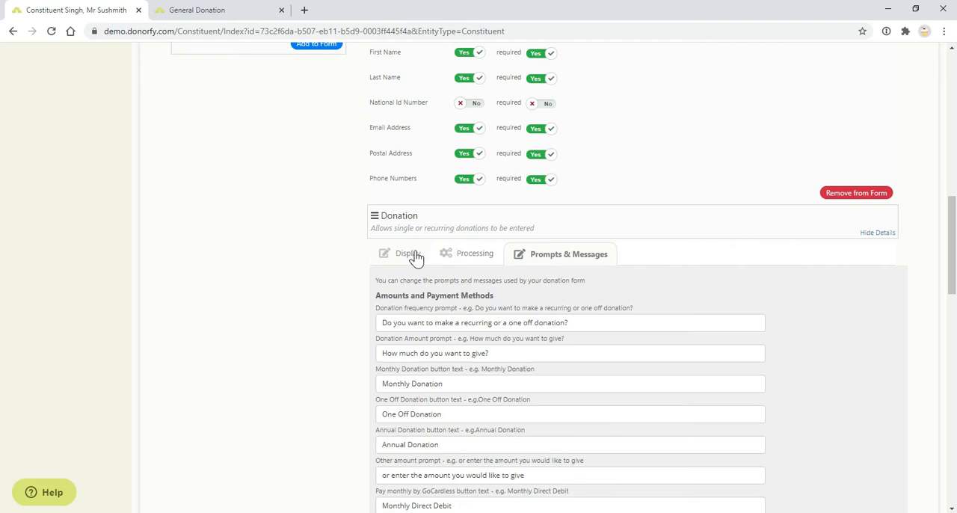
Compare the Donation element's prompts and messages with the wording in the General Donation form preview
click(187, 10)
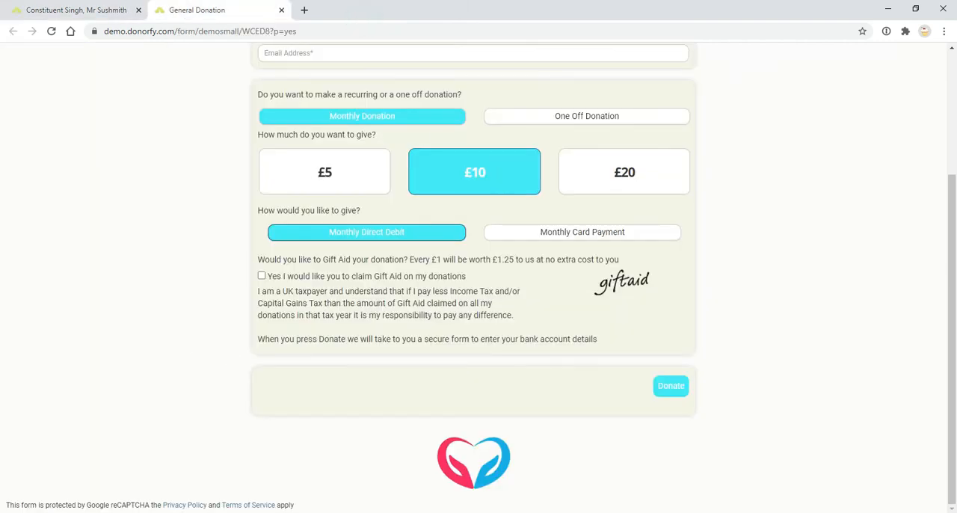
scroll(292, 254, up, 1)
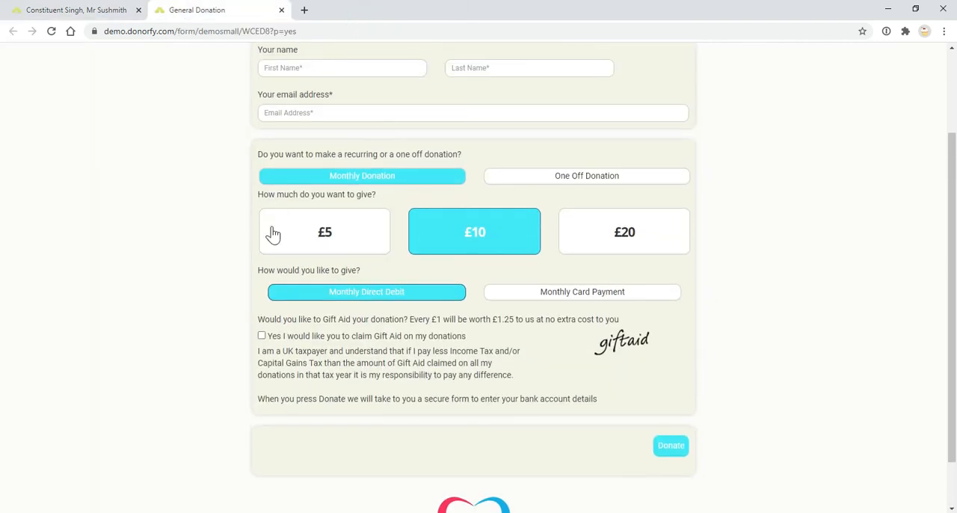
click(16, 9)
scroll(467, 291, down, 1)
scroll(466, 292, down, 1)
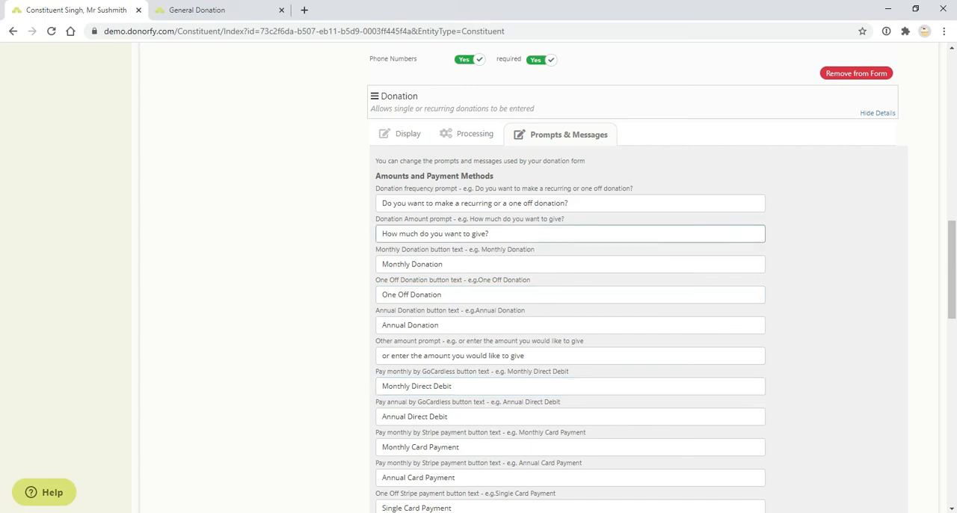
scroll(500, 240, down, 4)
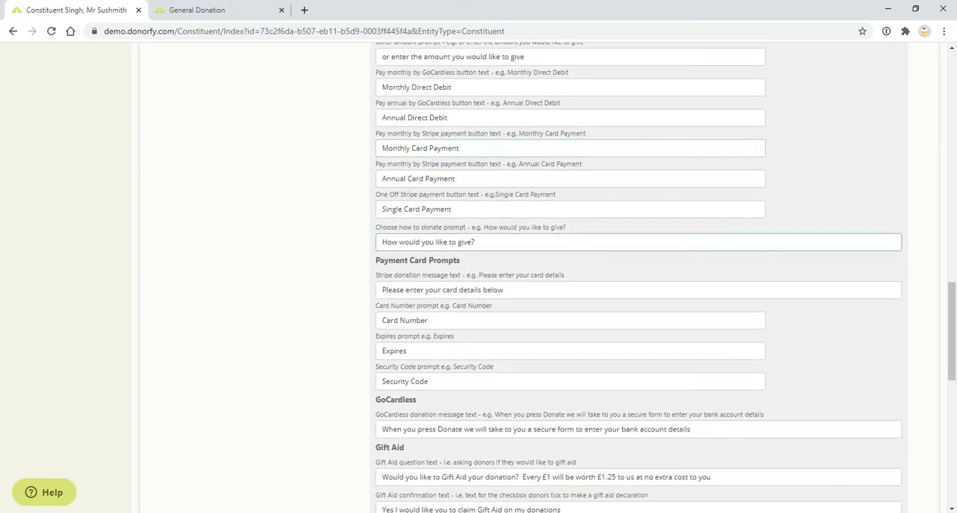
scroll(500, 239, down, 5)
Collapse the Donation and Constituent Details - Individual elements in the form layout, and toggle the Form Content element's details
scroll(500, 239, up, 11)
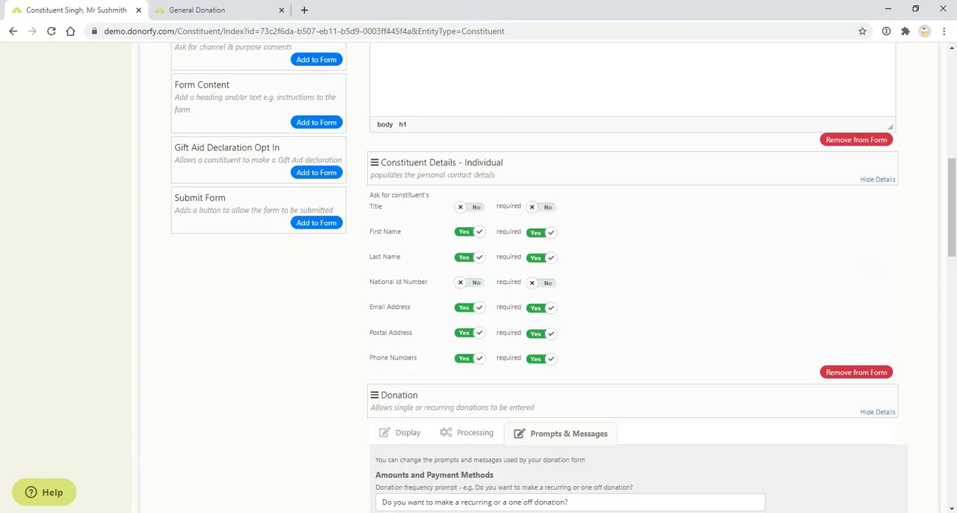
scroll(497, 246, up, 4)
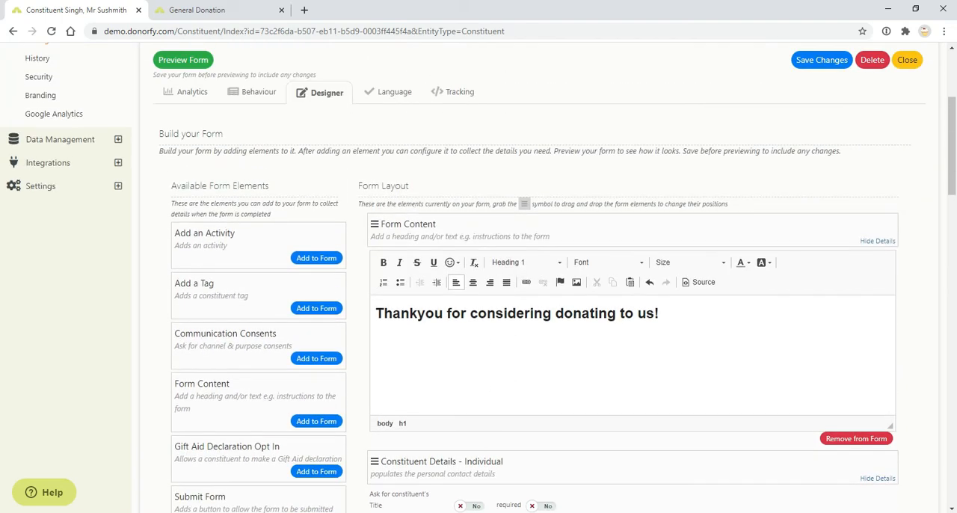
scroll(781, 297, down, 2)
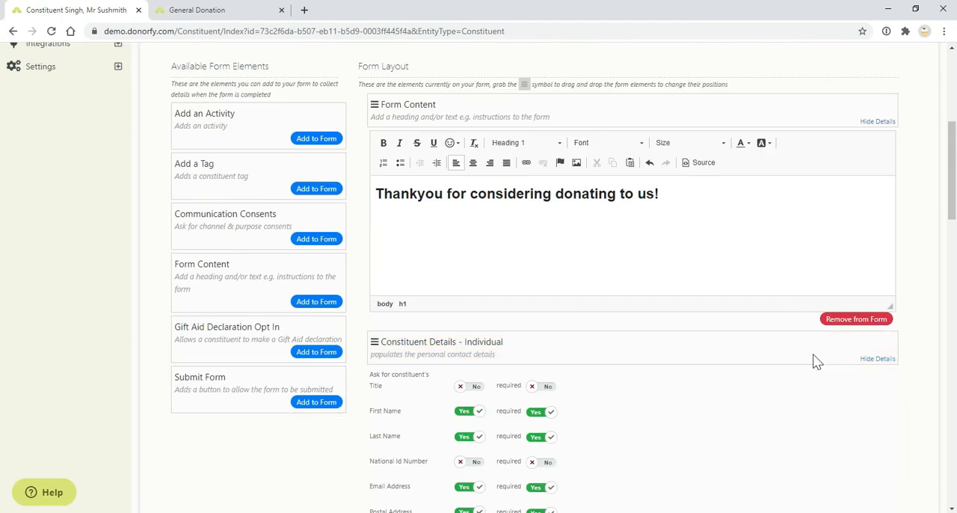
scroll(861, 374, down, 5)
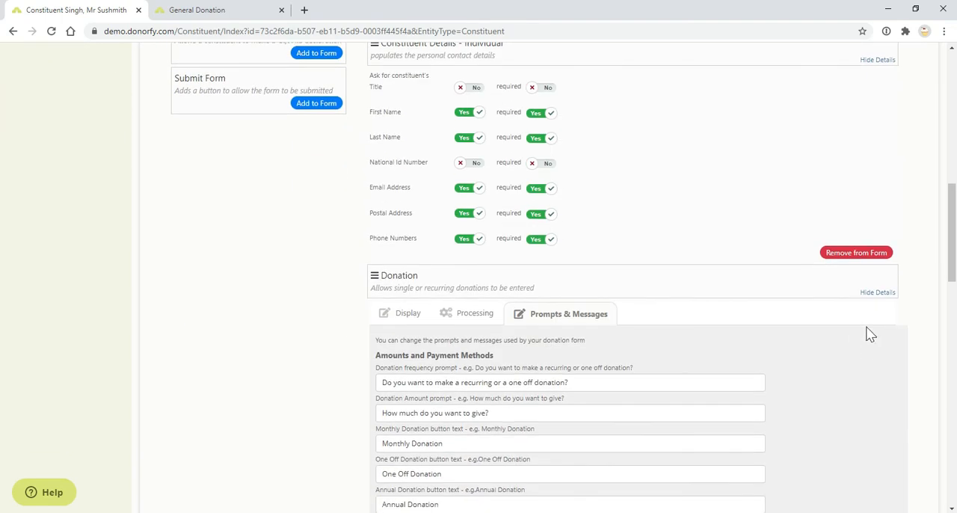
click(871, 296)
scroll(635, 314, up, 3)
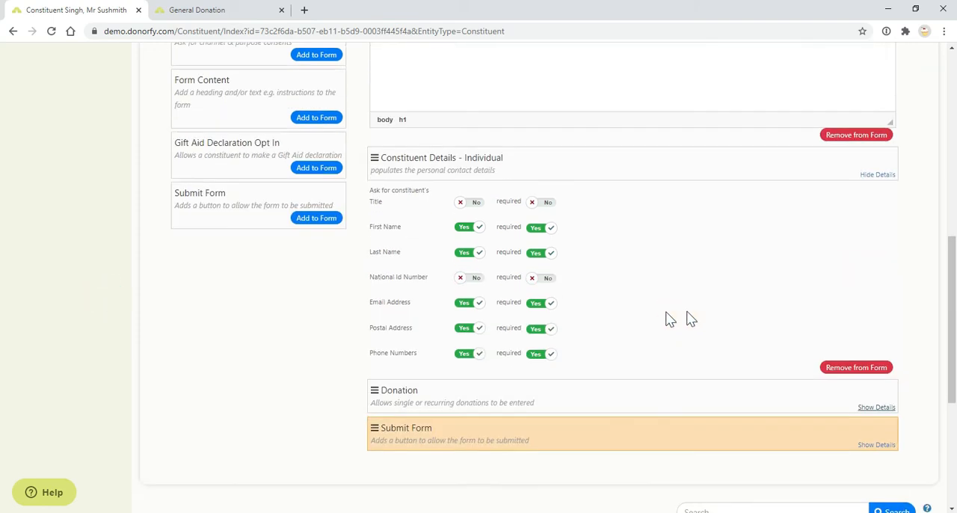
click(867, 240)
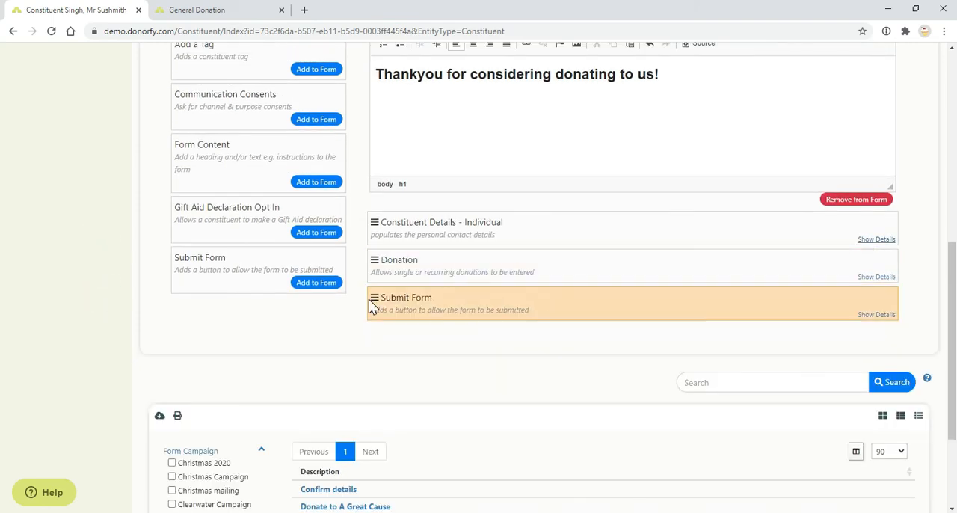
scroll(446, 305, up, 3)
click(881, 182)
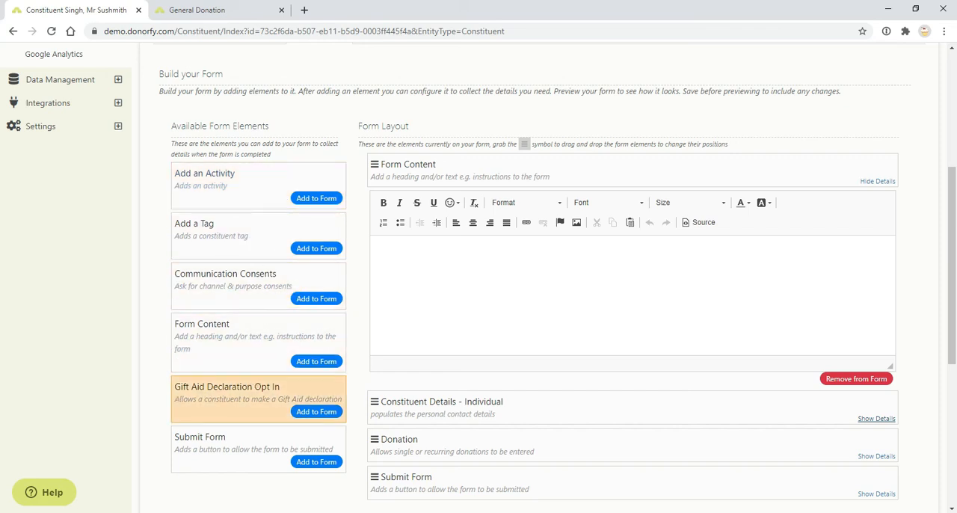
Look over the whole General Donation form preview, from the logo and name fields to the Donate section
click(224, 11)
scroll(418, 351, up, 2)
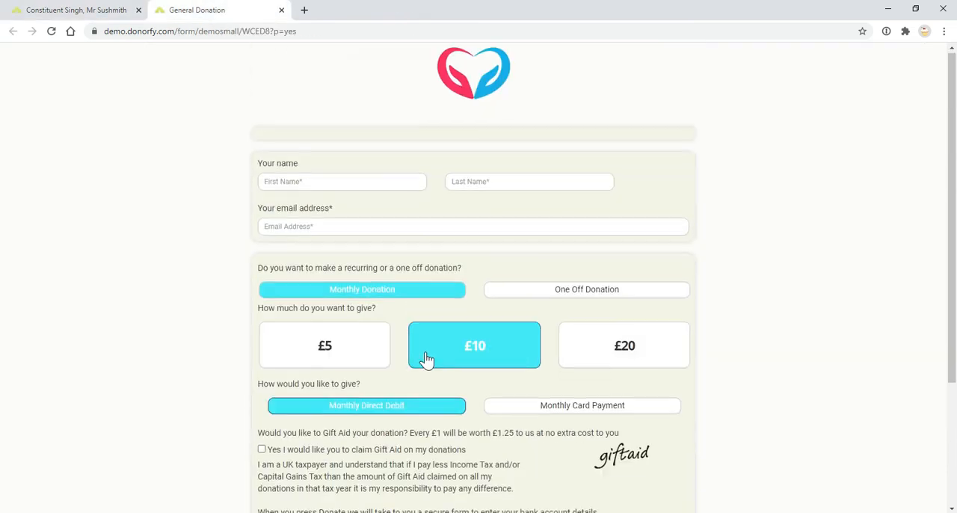
scroll(400, 388, down, 3)
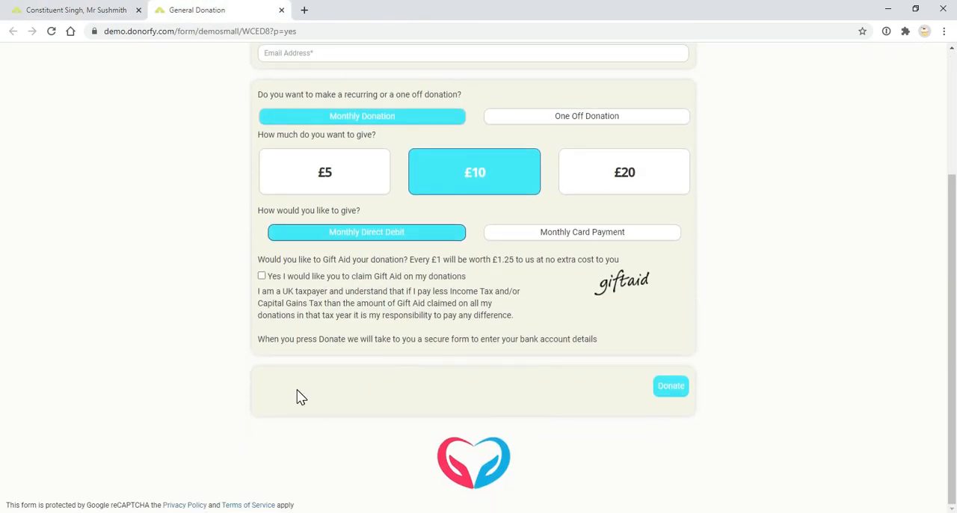
scroll(363, 344, up, 3)
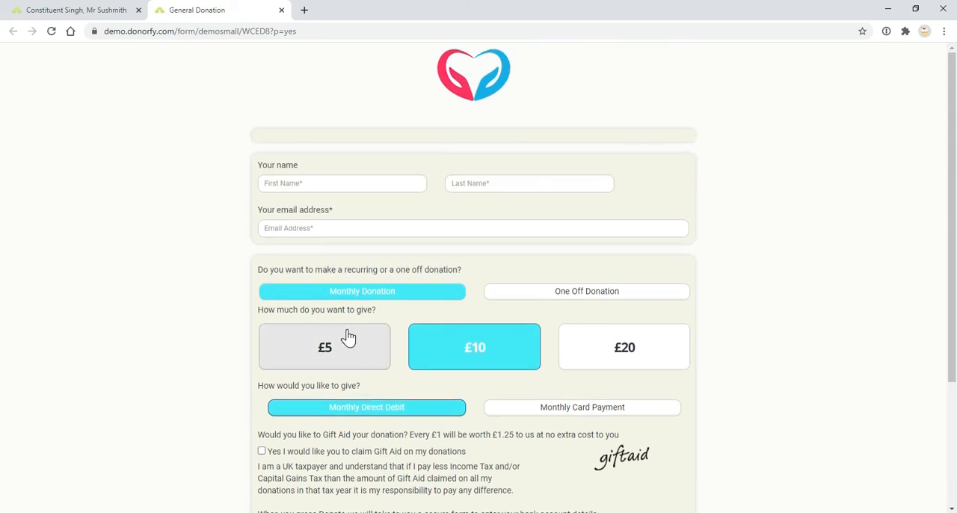